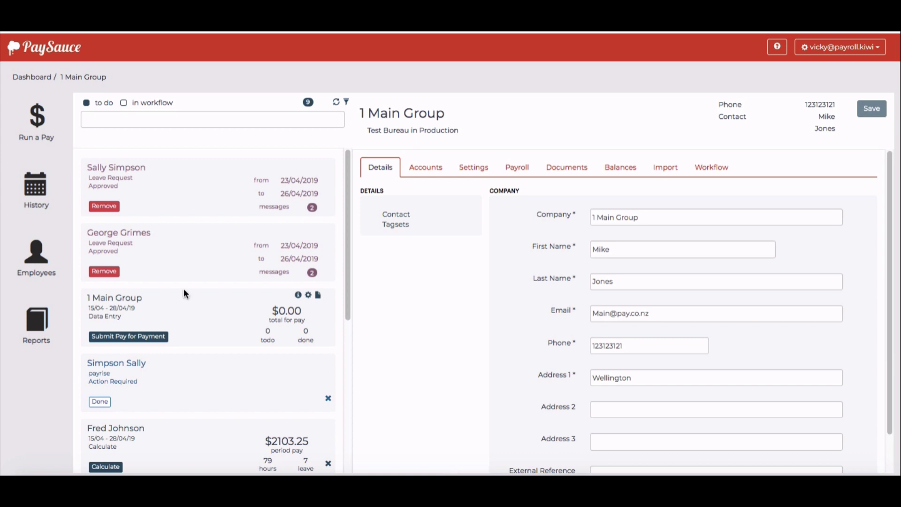
Open the 15/04 - 28/04/19 pay run's leave view and display the 19th - Good Friday entries.
left_click(41, 121)
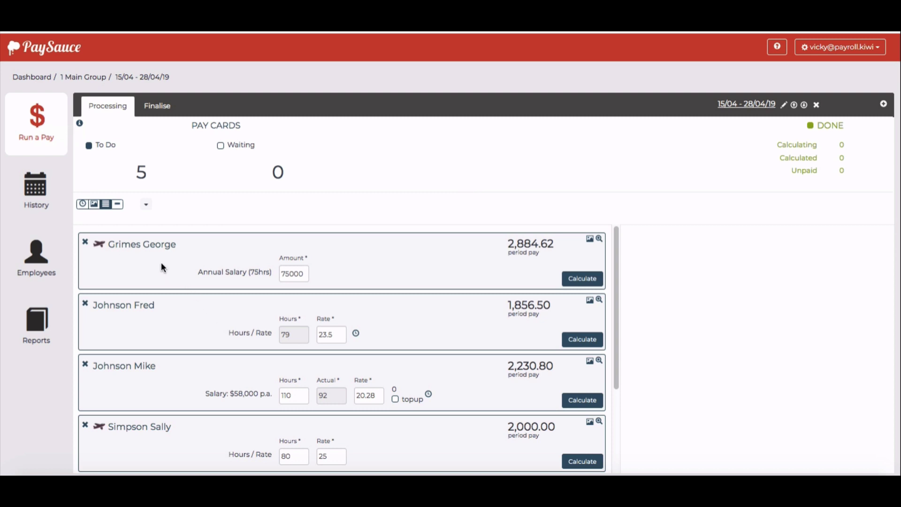
left_click(95, 204)
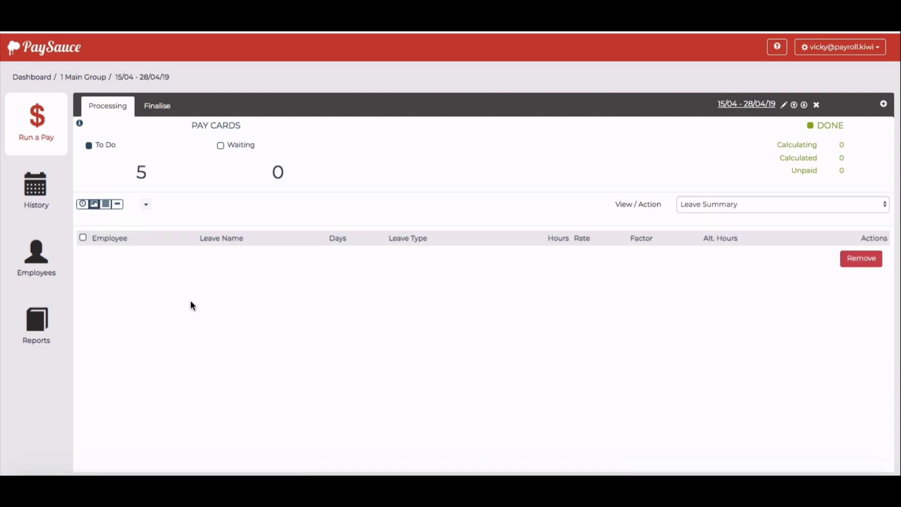
left_click(805, 208)
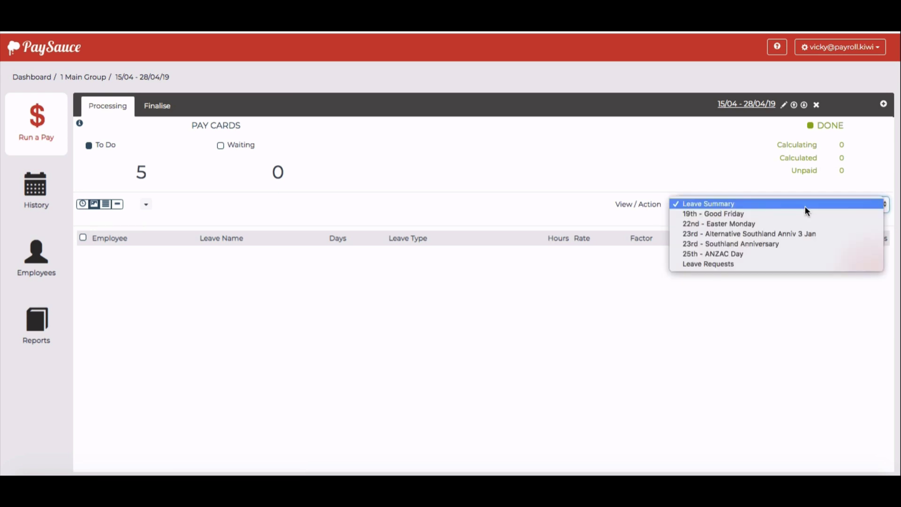
left_click(748, 215)
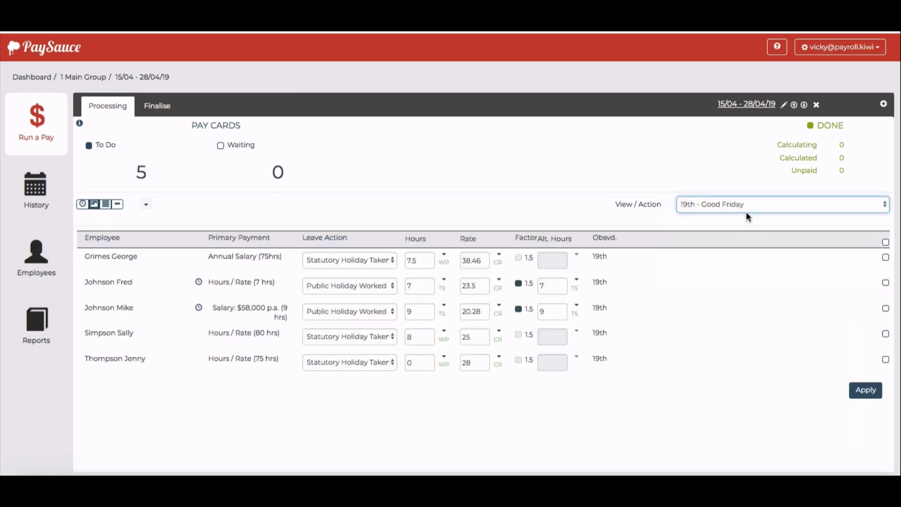
left_click(746, 214)
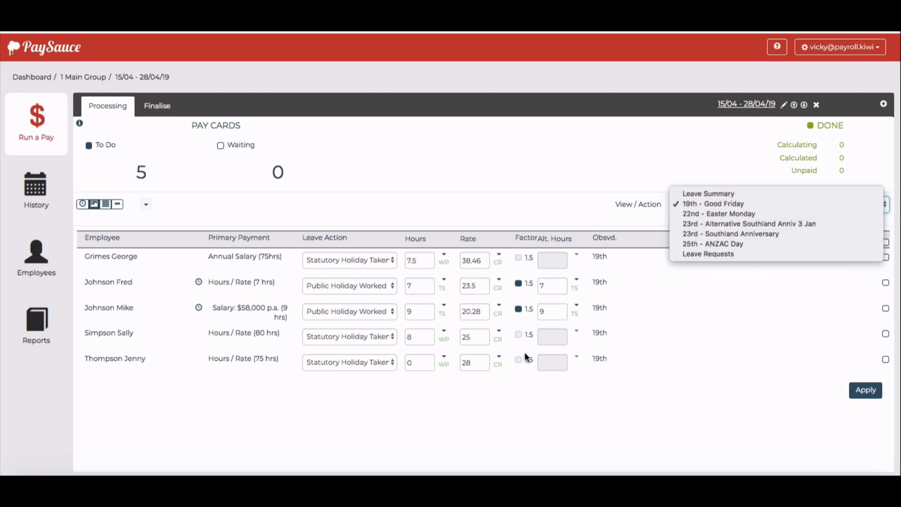
Set the 23.5-rate employee's Good Friday alternative hours to Standard Daily Hours (7.5) and review their timesheet.
left_click(346, 421)
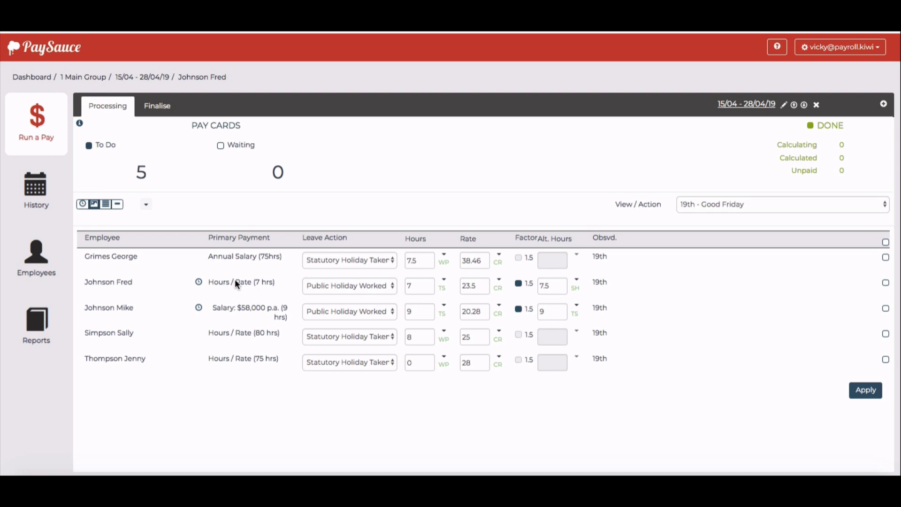
left_click(199, 283)
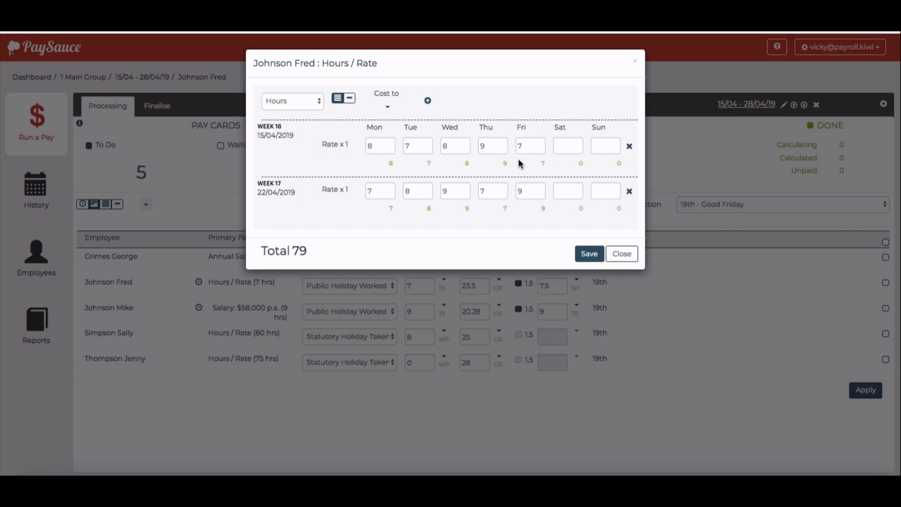
left_click(622, 254)
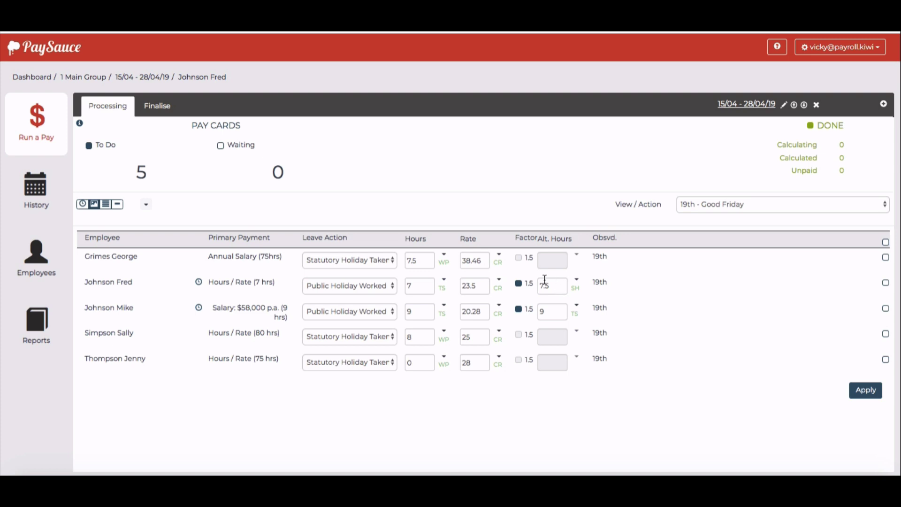
left_click(577, 289)
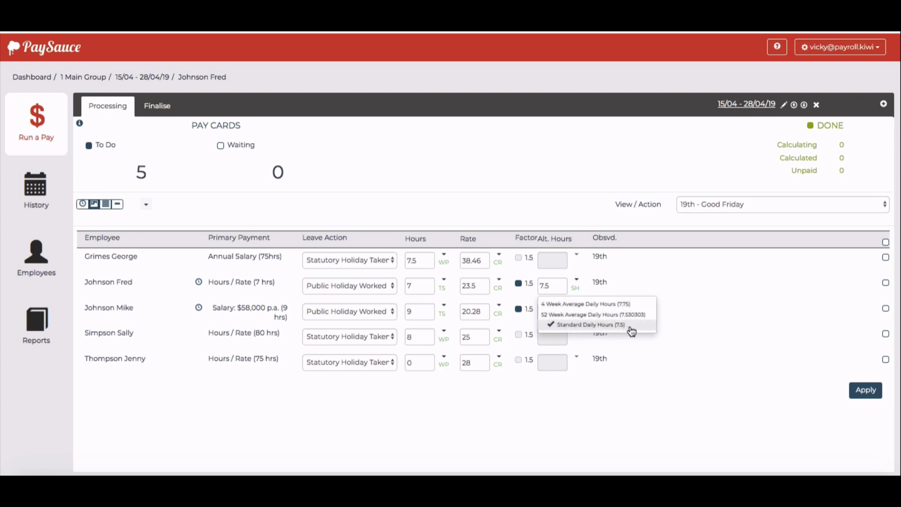
left_click(671, 285)
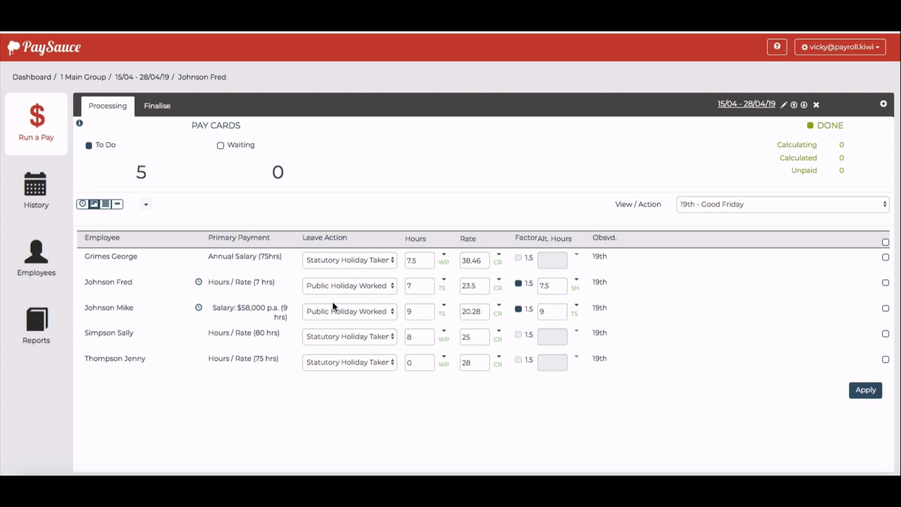
Review the $58,000 p.a. employee's timesheet and set their Good Friday alternative hours to Standard Daily Hours (10).
left_click(199, 313)
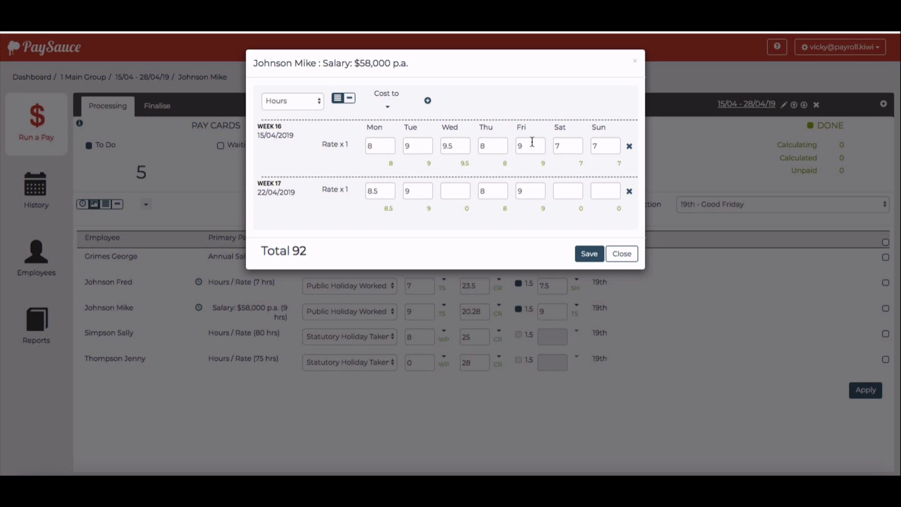
left_click(616, 254)
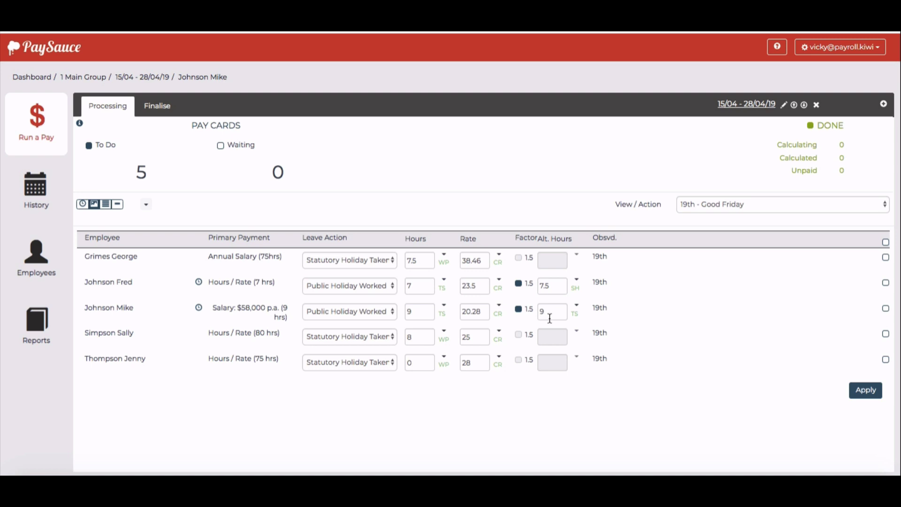
left_click(579, 319)
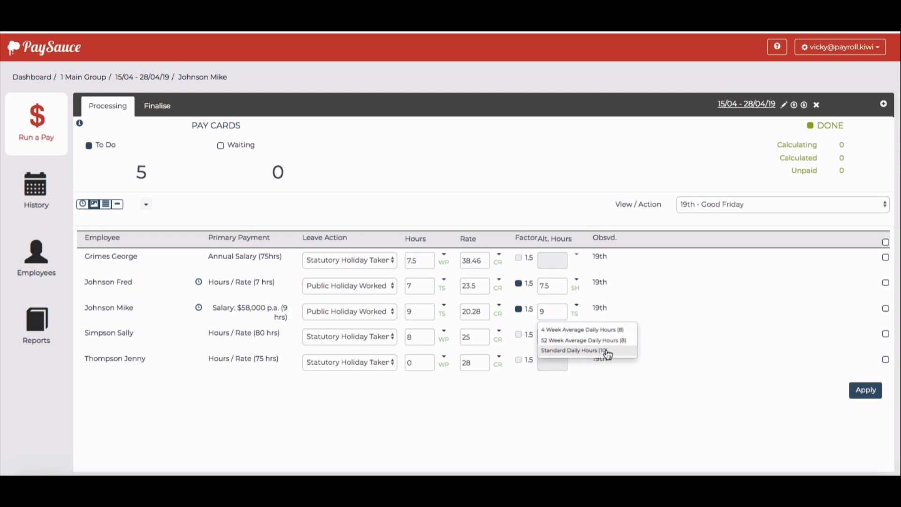
left_click(576, 351)
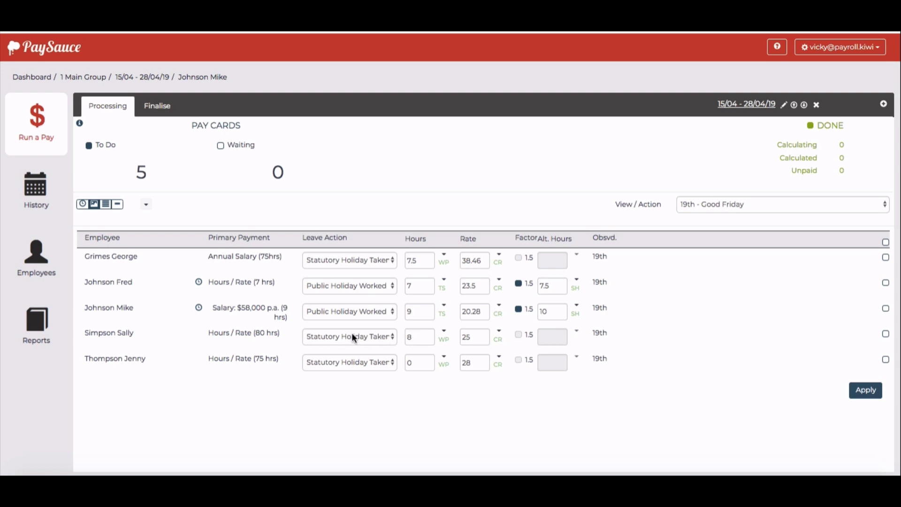
Keep Statutory Holiday Taken for the 25-rate employee and set the 28-rate employee's Good Friday hours to Standard Daily Hours (7.5).
left_click(388, 337)
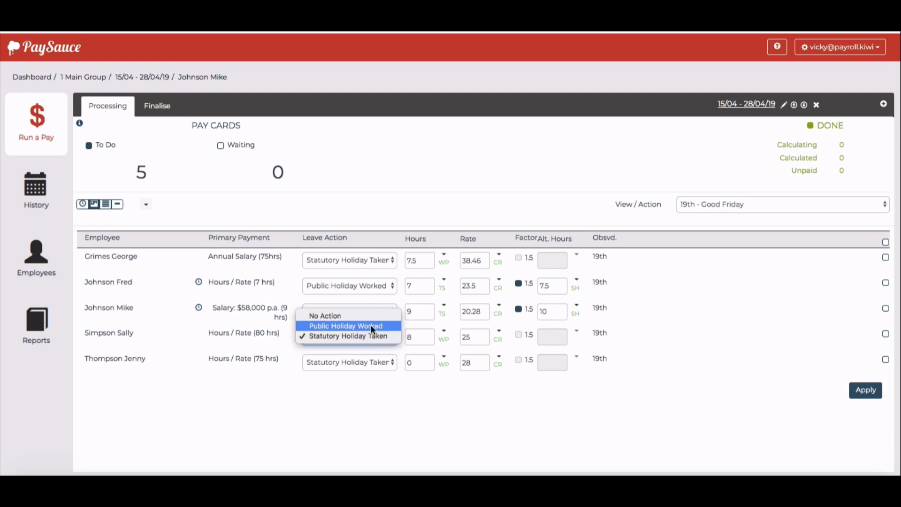
left_click(367, 337)
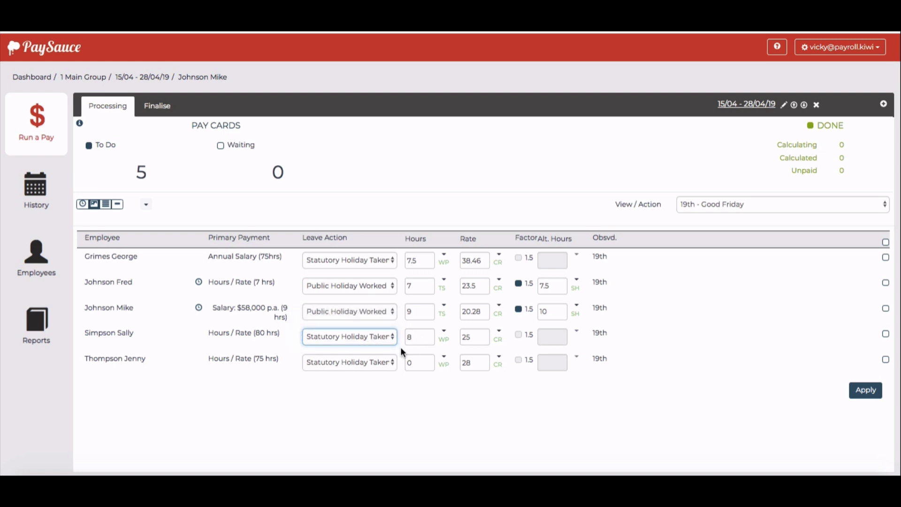
left_click(444, 358)
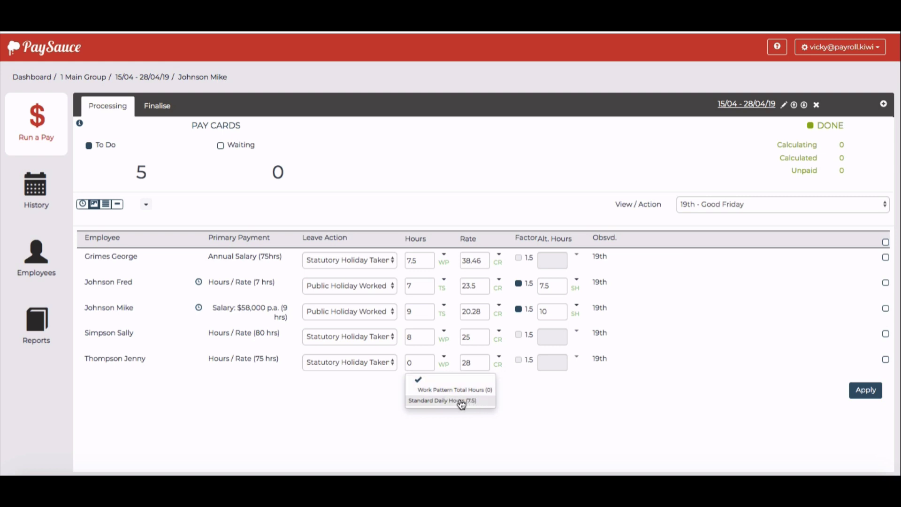
left_click(432, 401)
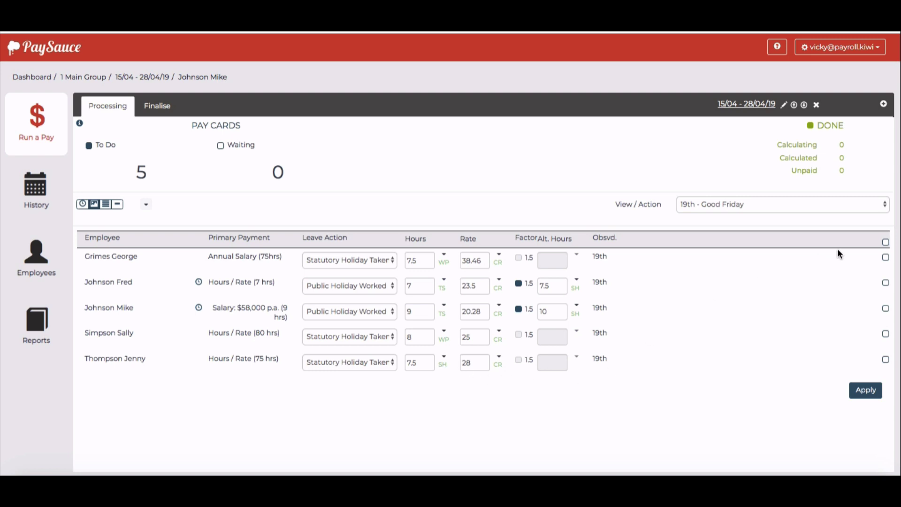
Select all employees and apply the Good Friday holiday entries.
left_click(885, 242)
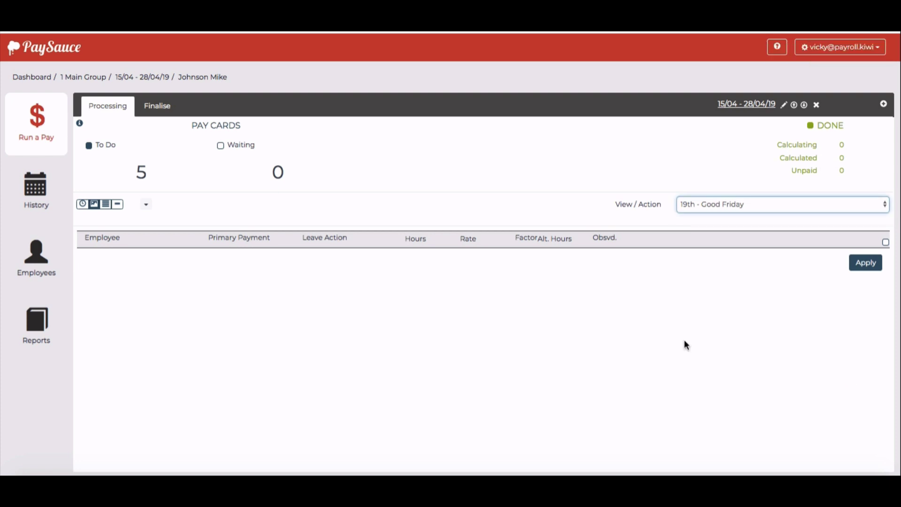
Display the 22nd - Easter Monday entries and review the timesheets of the 23.5-rate and $58,000 p.a. employees.
left_click(776, 210)
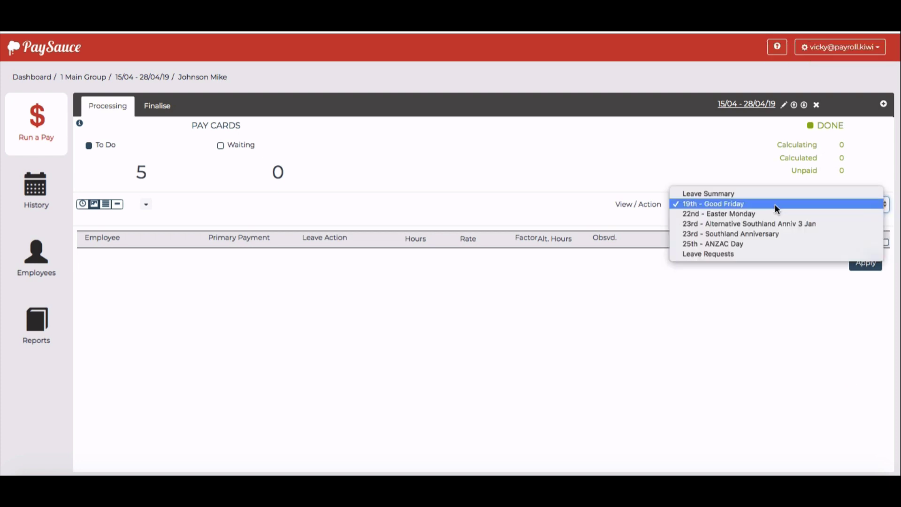
left_click(739, 213)
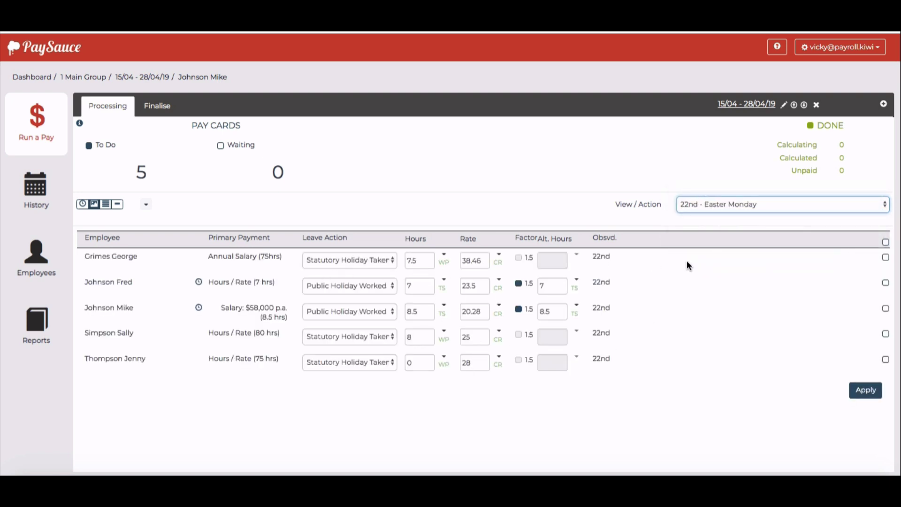
left_click(198, 282)
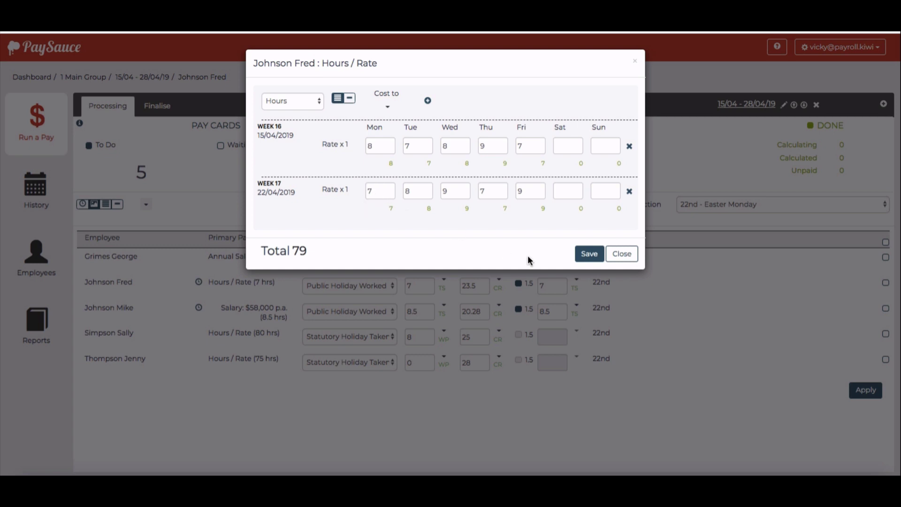
left_click(619, 254)
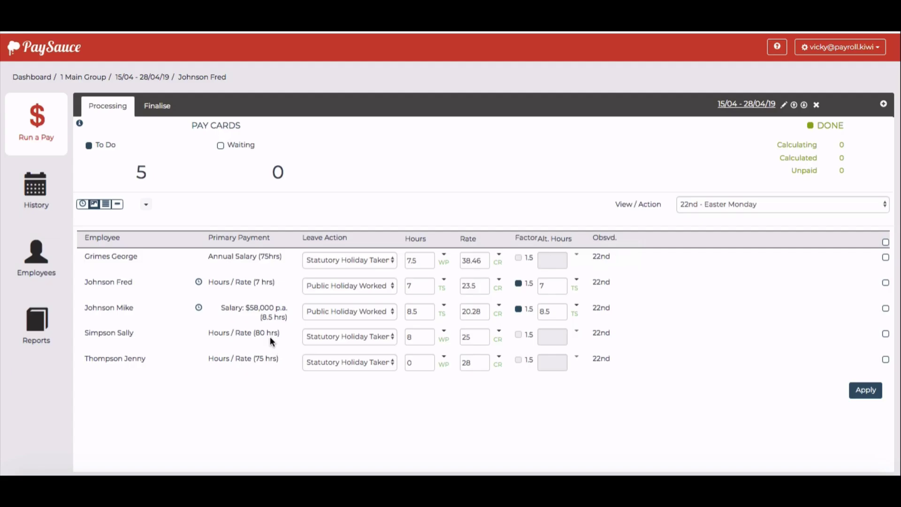
left_click(198, 308)
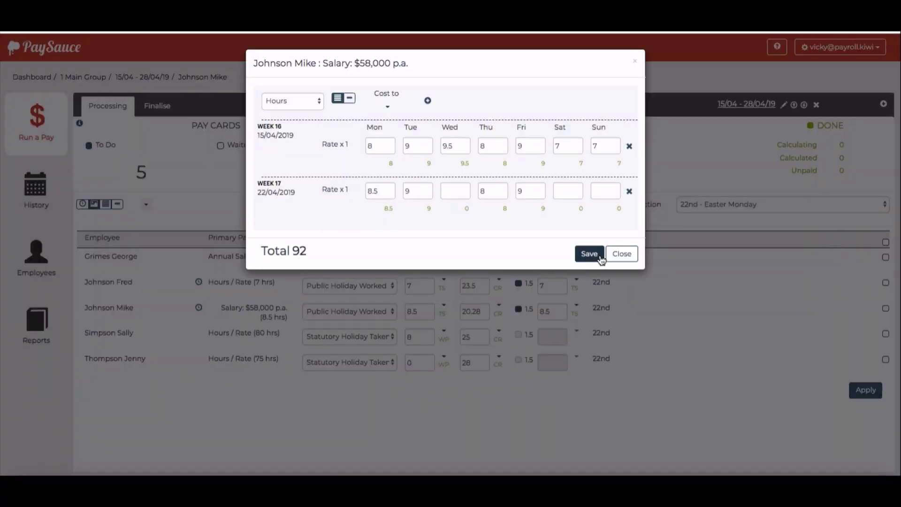
left_click(621, 254)
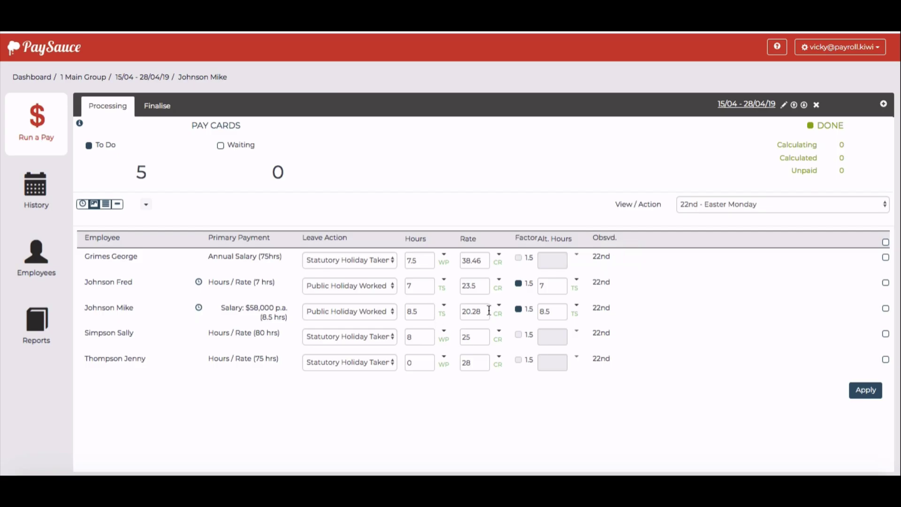
Set the Easter Monday alternative hours to Standard Daily Hours for the 23.5-rate employee (7.5) and the $58,000 p.a. employee (10).
left_click(578, 291)
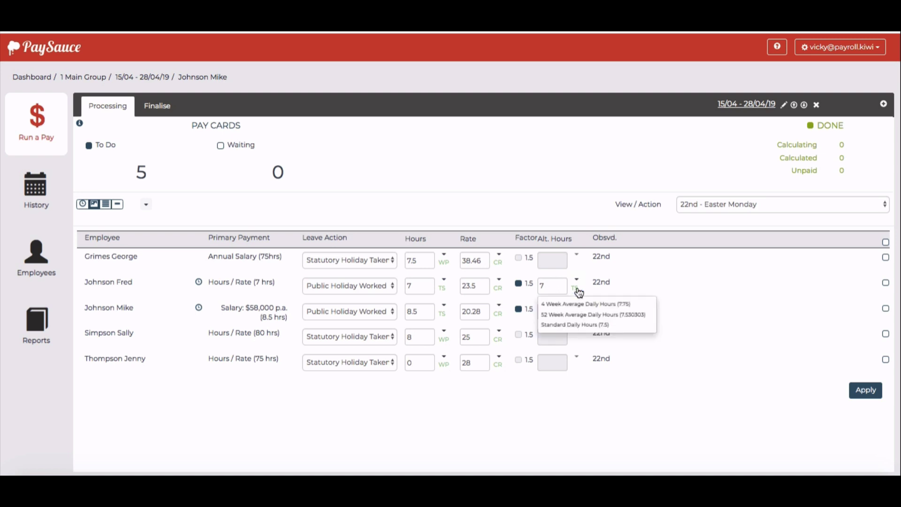
left_click(577, 325)
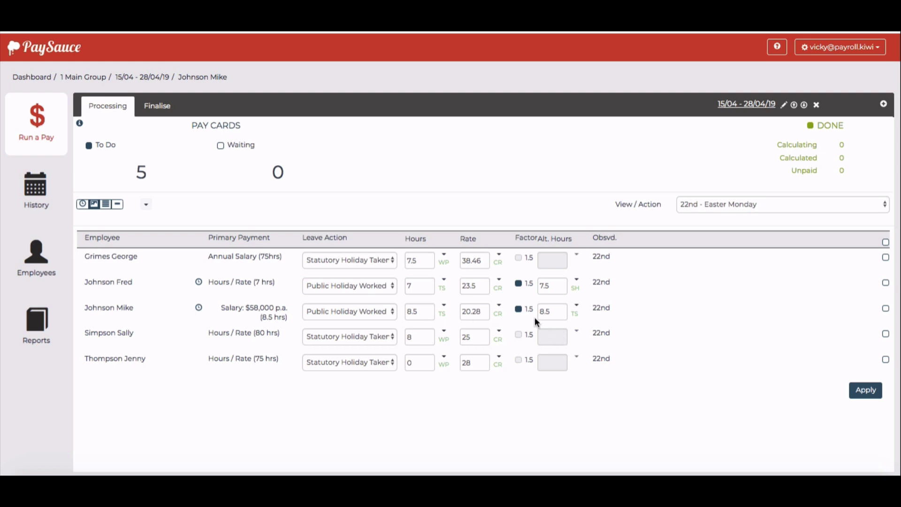
left_click(577, 307)
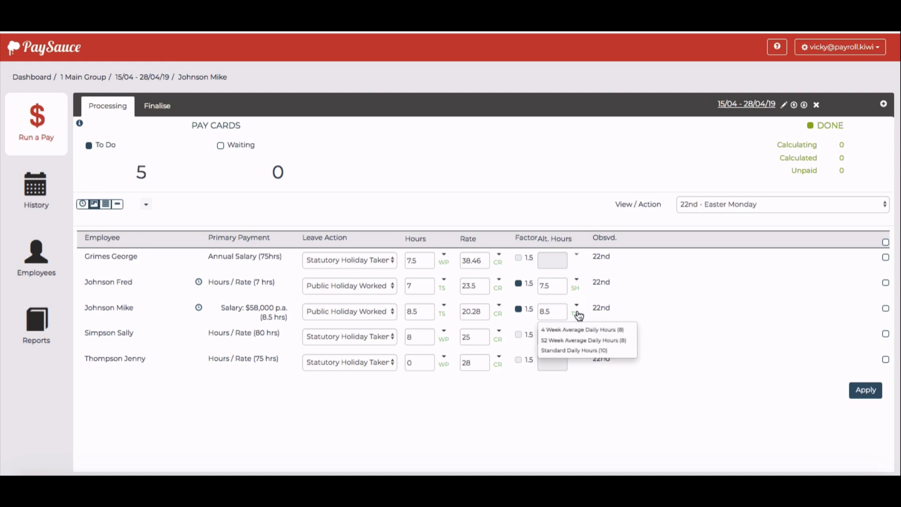
left_click(570, 351)
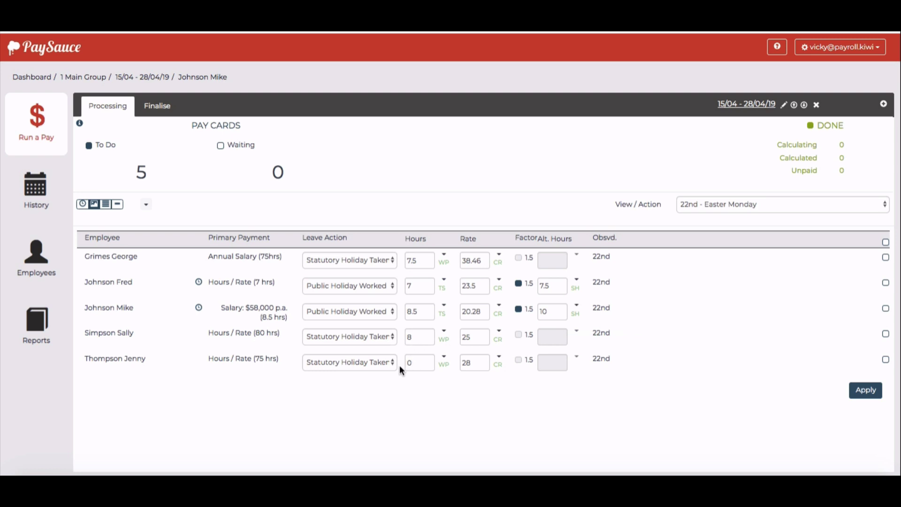
Set the 28-rate employee's Easter Monday hours to Standard Daily Hours (7.5) and apply the entries for all employees.
left_click(446, 368)
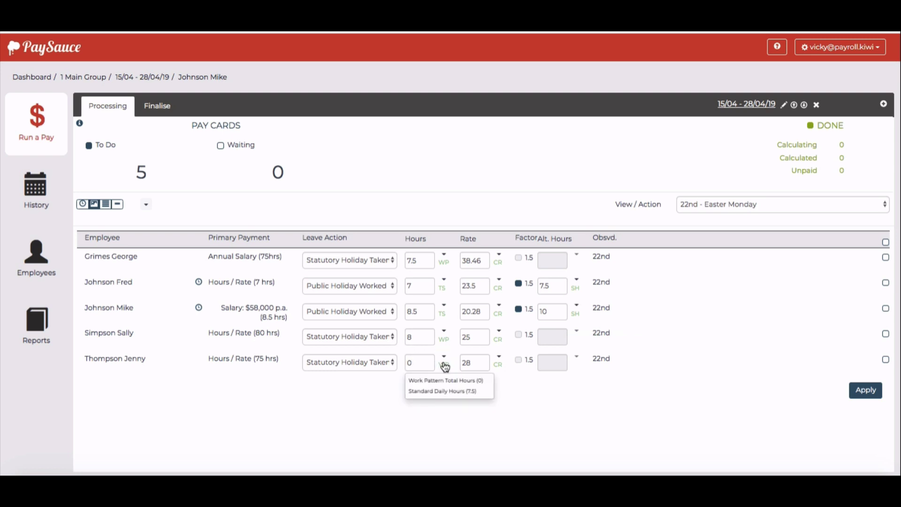
left_click(441, 392)
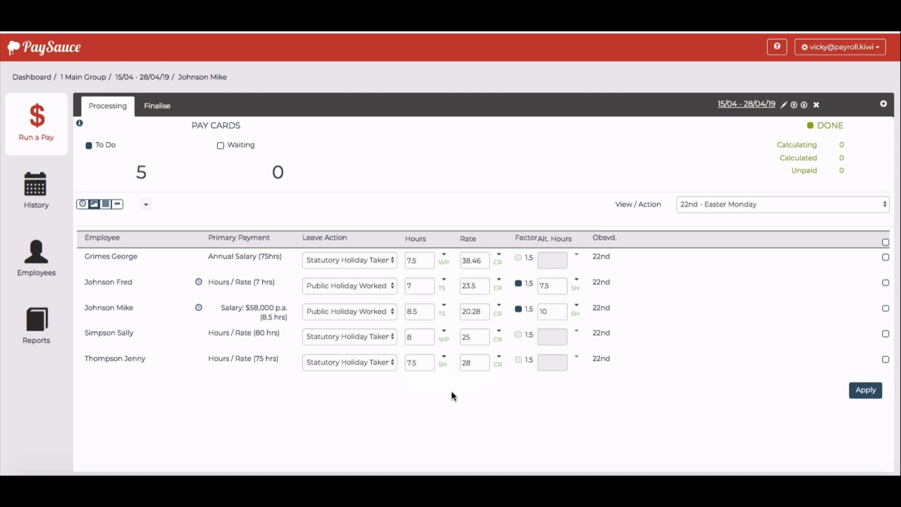
left_click(886, 242)
left_click(866, 391)
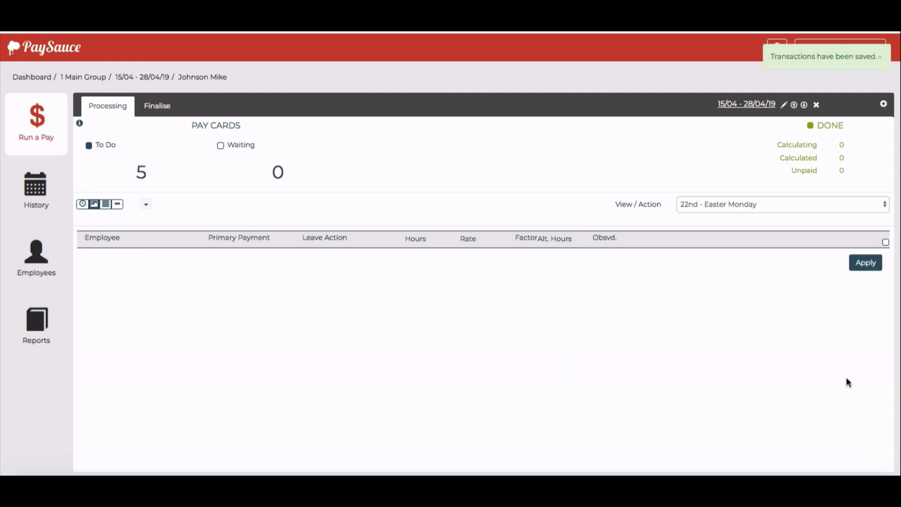
Display the 25th - ANZAC Day entries and set the 23.5-rate employee's alternative hours to Standard Daily Hours (7.5).
left_click(787, 207)
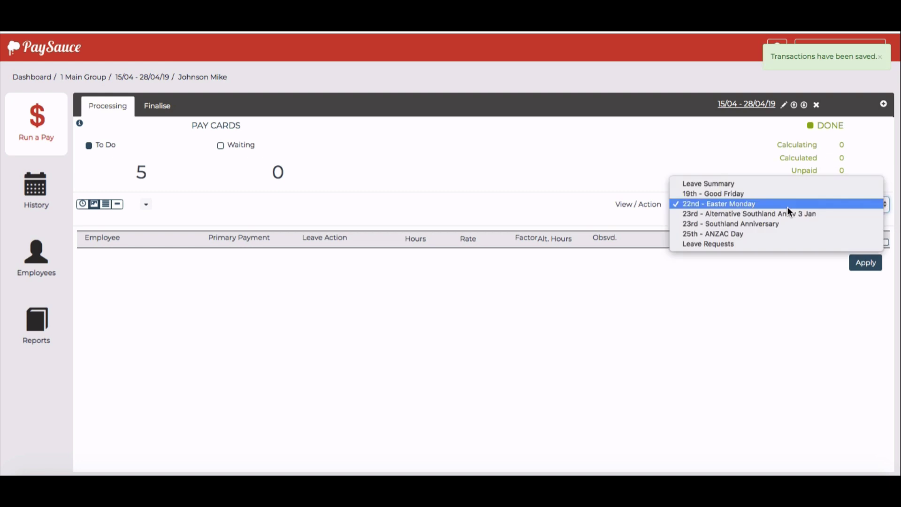
left_click(783, 232)
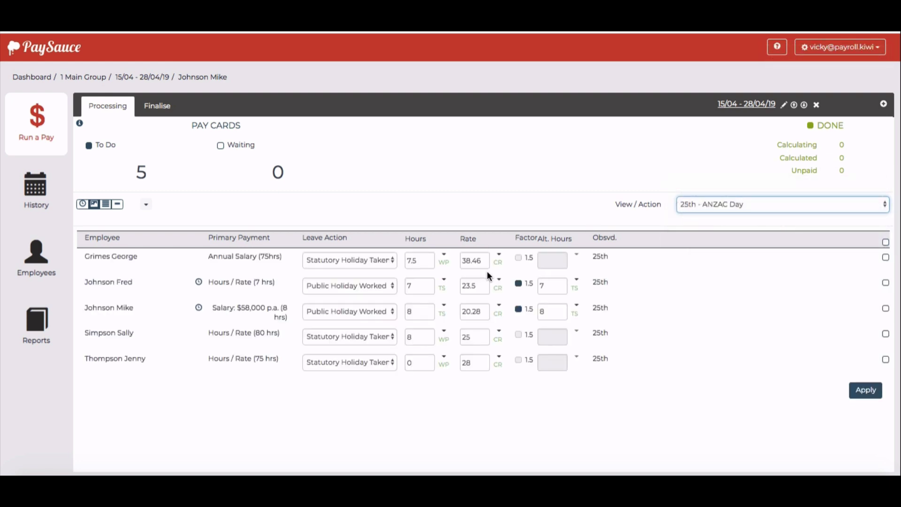
left_click(577, 283)
left_click(585, 326)
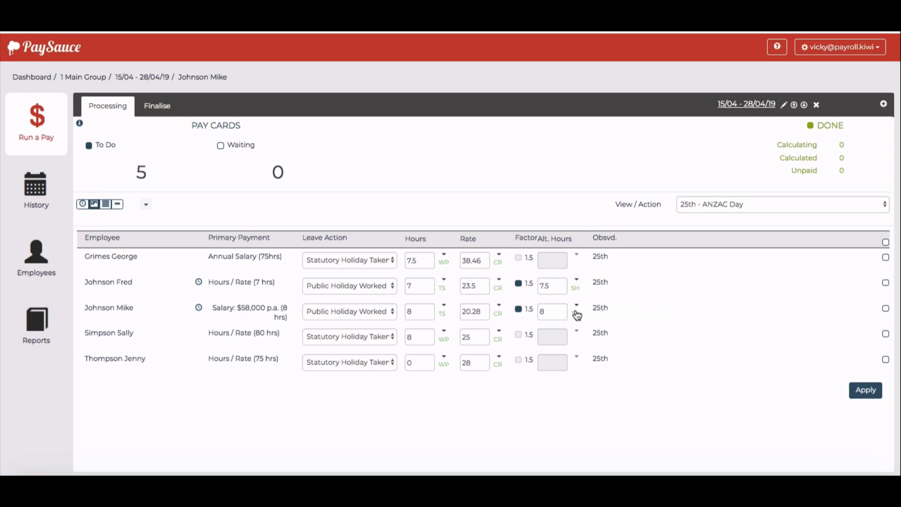
Set the ANZAC Day Standard Daily Hours for the $58,000 p.a. employee's alternative hours (10) and the 28-rate employee's hours (7.5), then apply all entries.
left_click(577, 307)
left_click(579, 351)
left_click(444, 357)
left_click(444, 392)
left_click(885, 242)
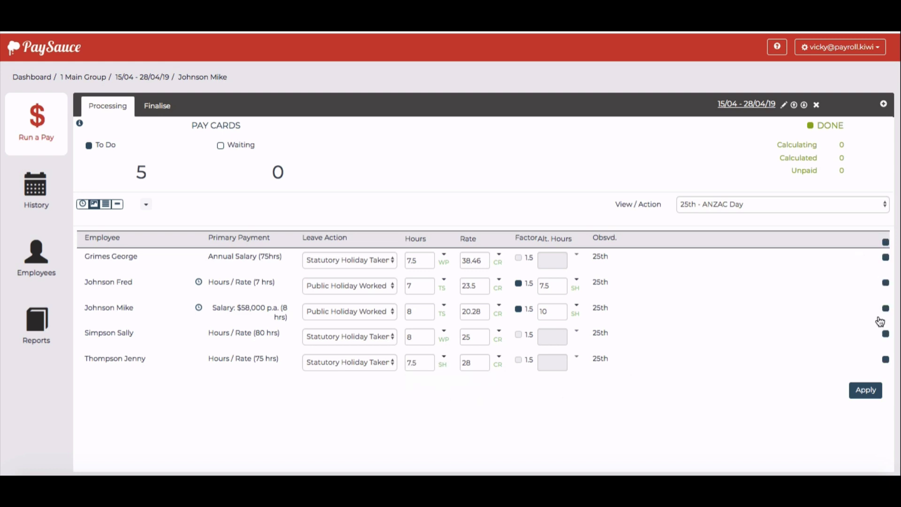
left_click(865, 396)
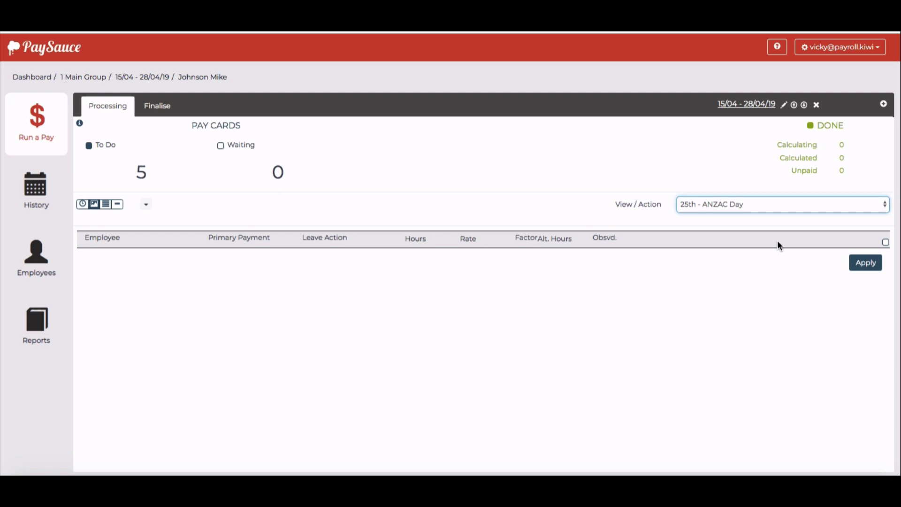
Display the Leave Requests and check the request information and selected leave days of the 38.46-rate employee.
left_click(785, 215)
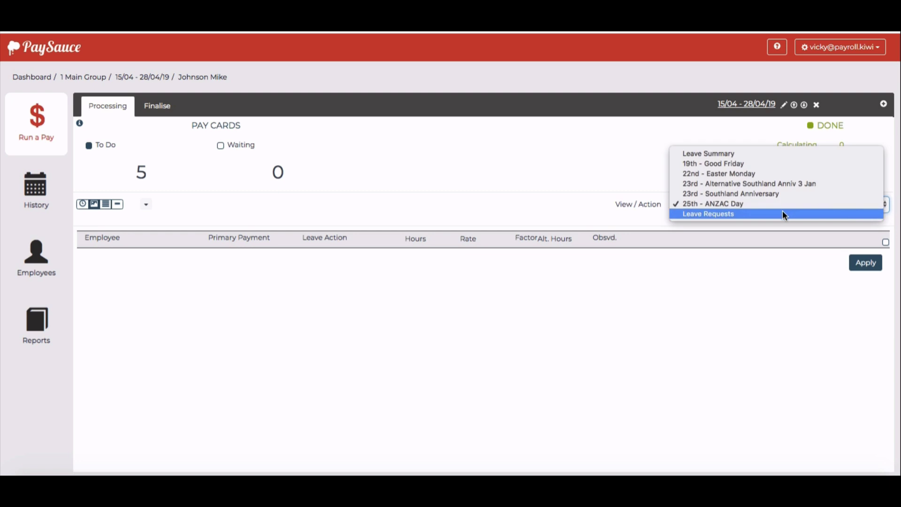
left_click(784, 214)
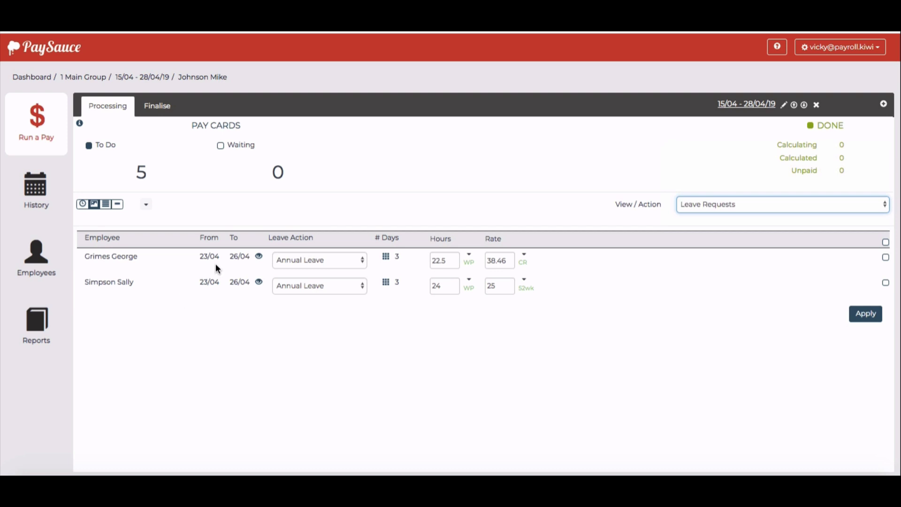
mouse_move(259, 259)
left_click(387, 261)
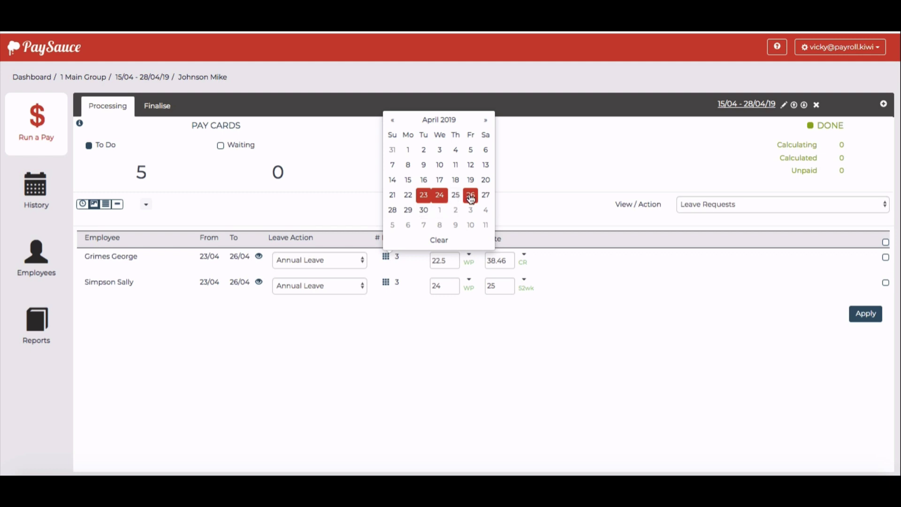
left_click(398, 326)
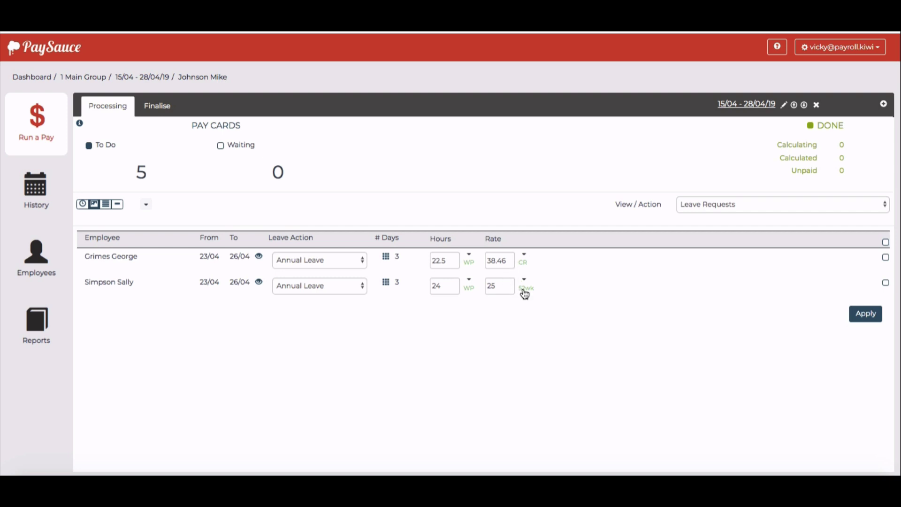
Check the 25-rate employee's request information and leave days, and apply the annual leave requests for all listed employees.
left_click(259, 283)
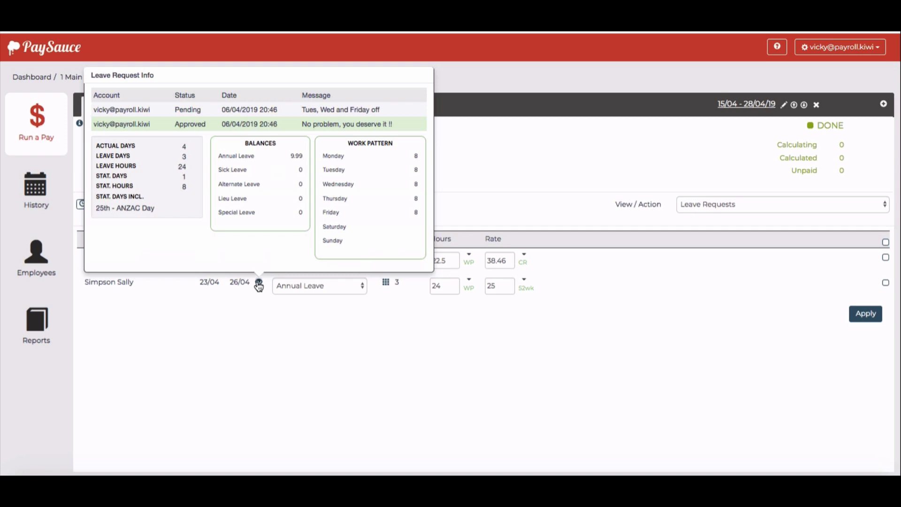
left_click(386, 283)
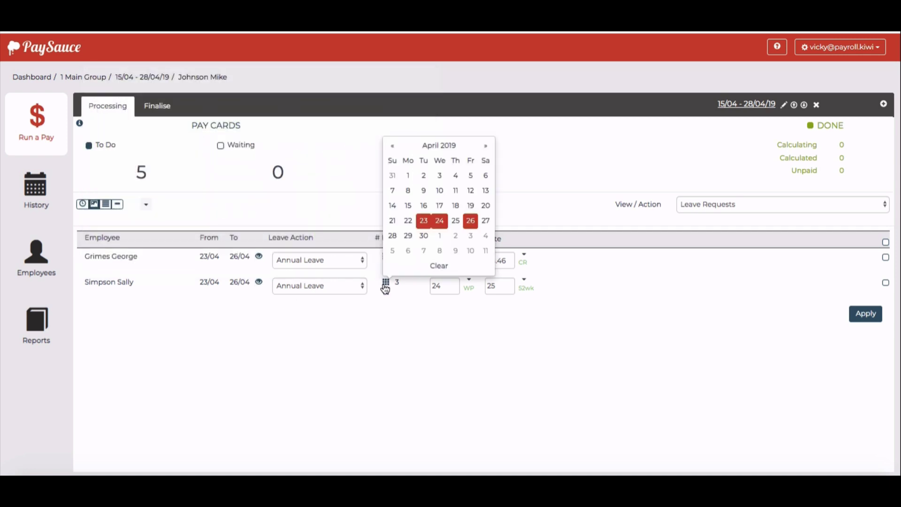
left_click(404, 328)
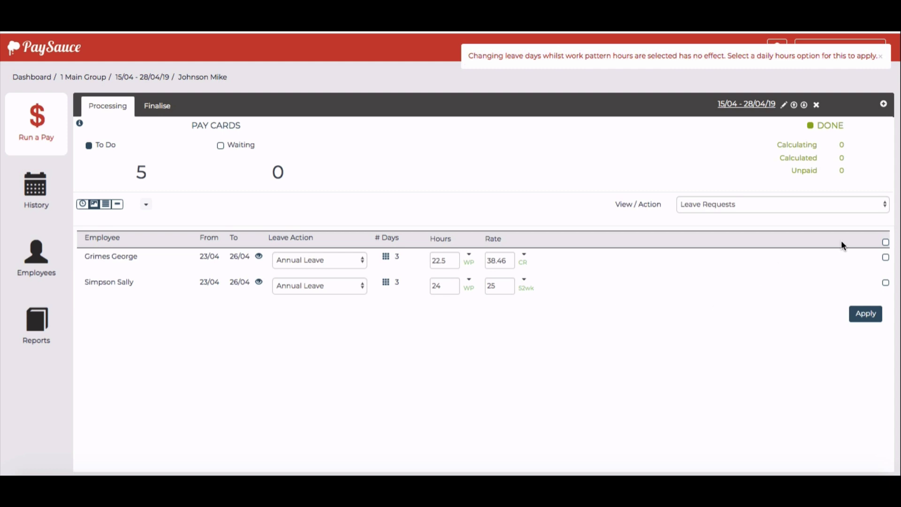
left_click(885, 242)
left_click(866, 314)
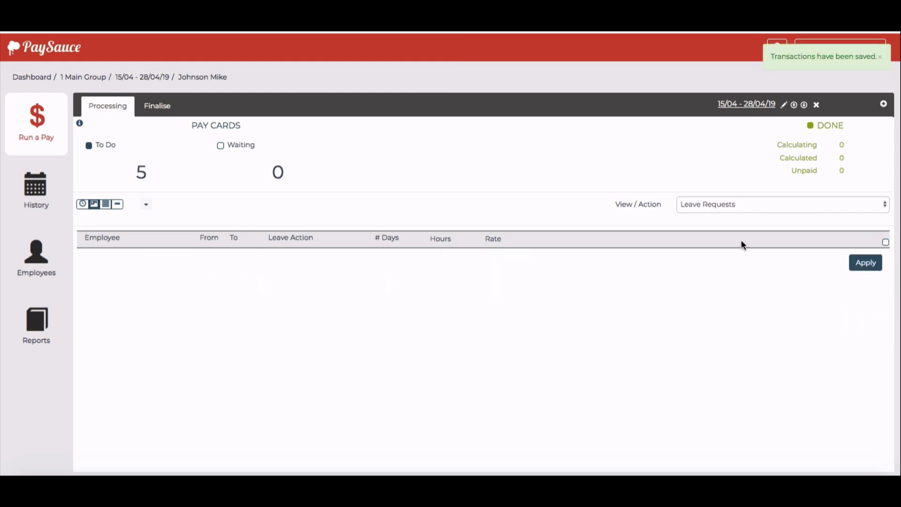
Display the Leave Summary and review the leave entries of all employees in the pay run.
left_click(740, 207)
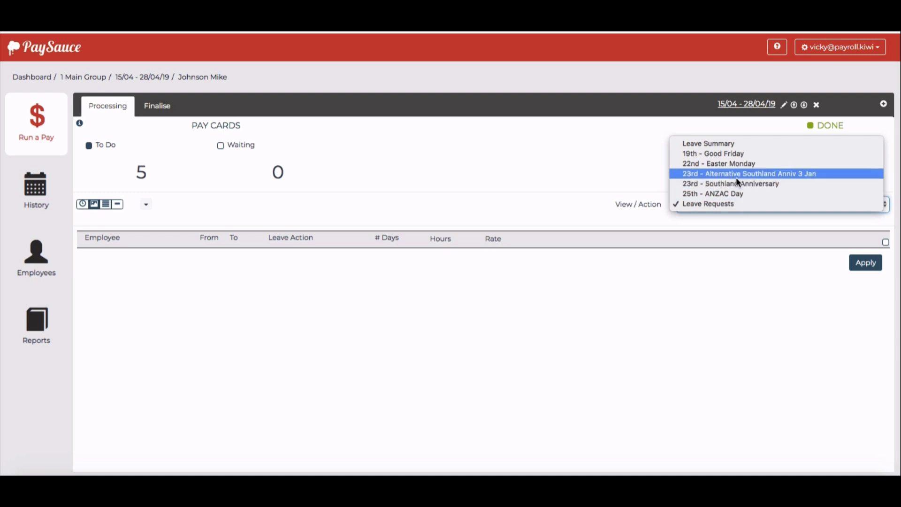
left_click(733, 142)
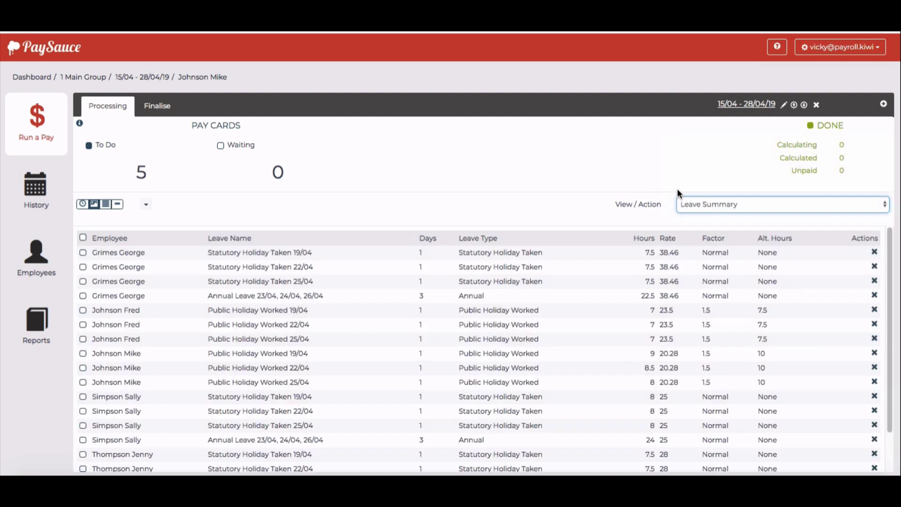
scroll(589, 251, "down", 2)
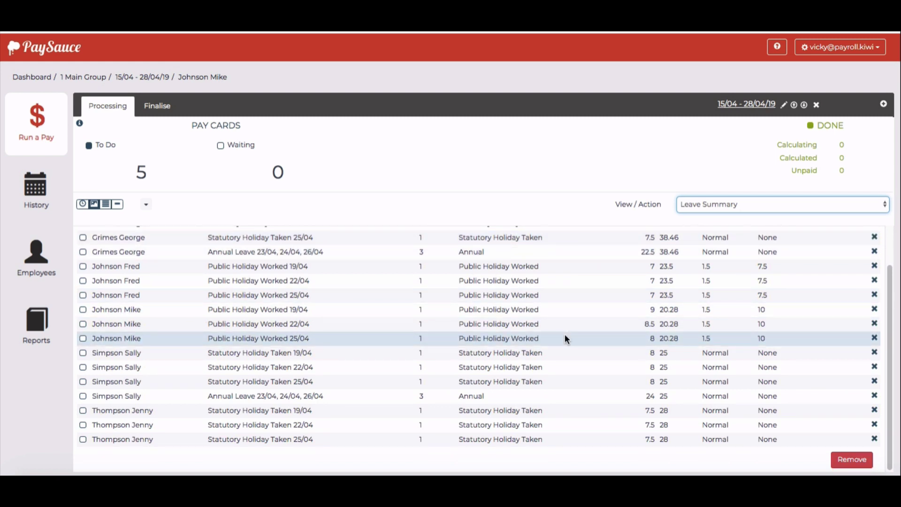
scroll(565, 333, "up", 1)
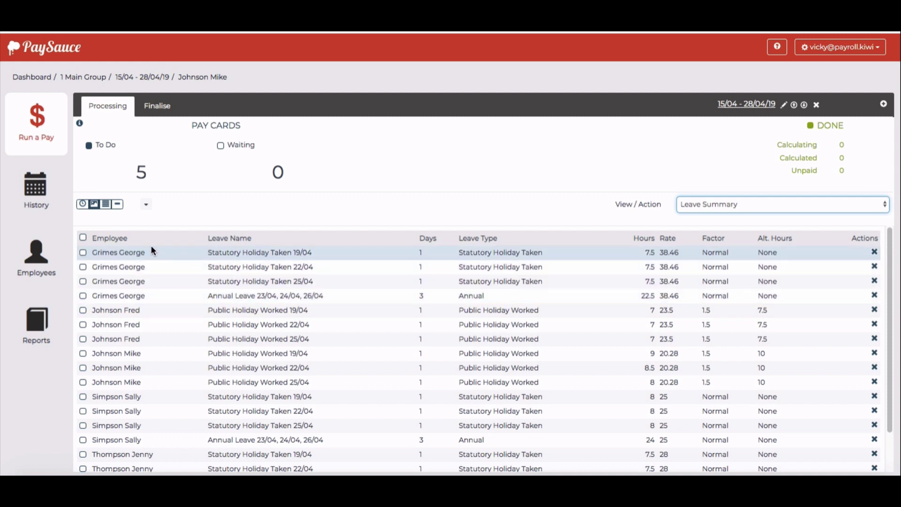
Display the pay cards and review each employee's holiday and leave lines, including the calculation details for the $58,000 p.a. employee.
left_click(106, 205)
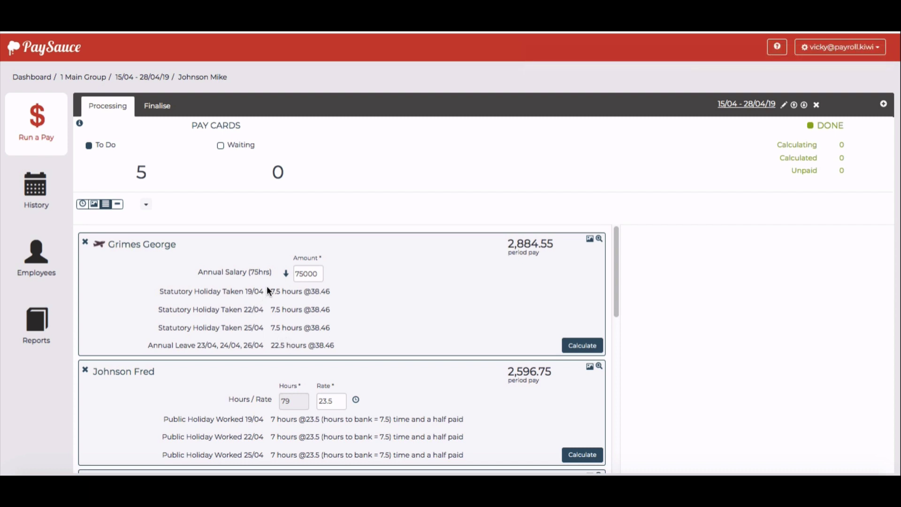
mouse_move(286, 276)
scroll(391, 284, "down", 1)
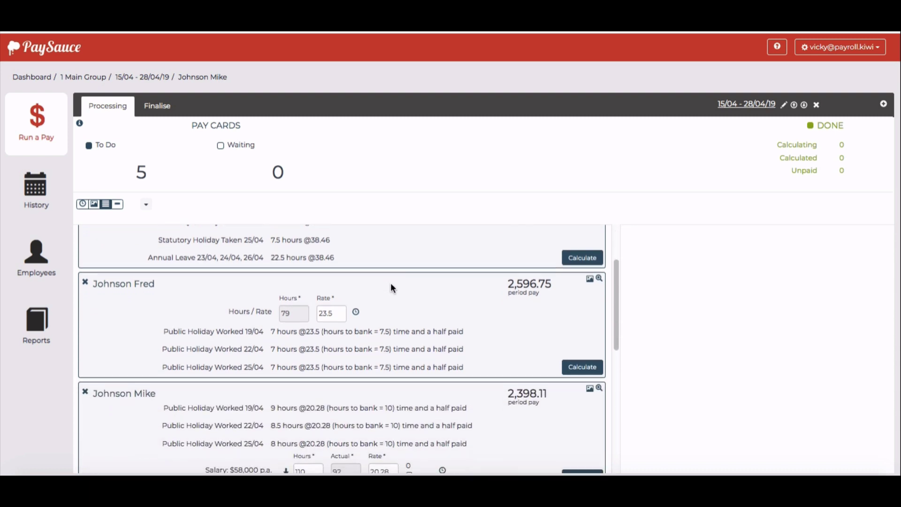
scroll(394, 289, "down", 1)
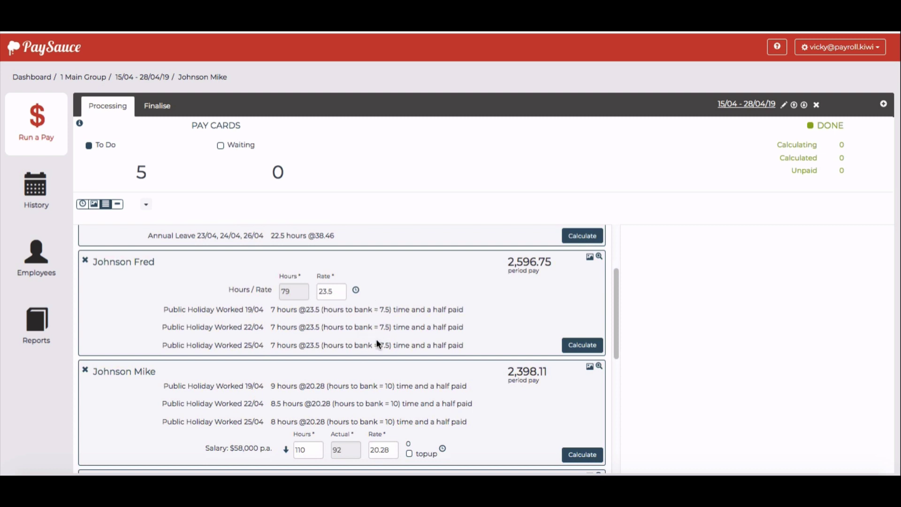
scroll(376, 339, "down", 1)
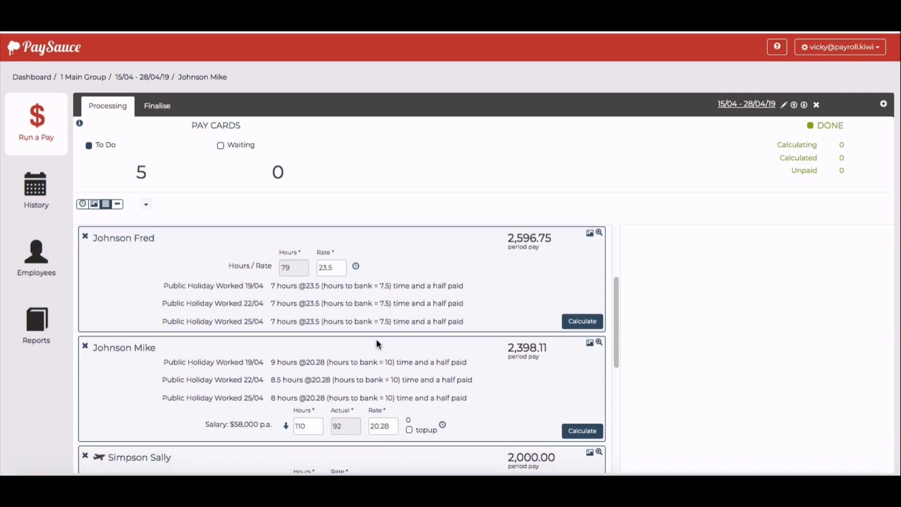
scroll(376, 338, "down", 2)
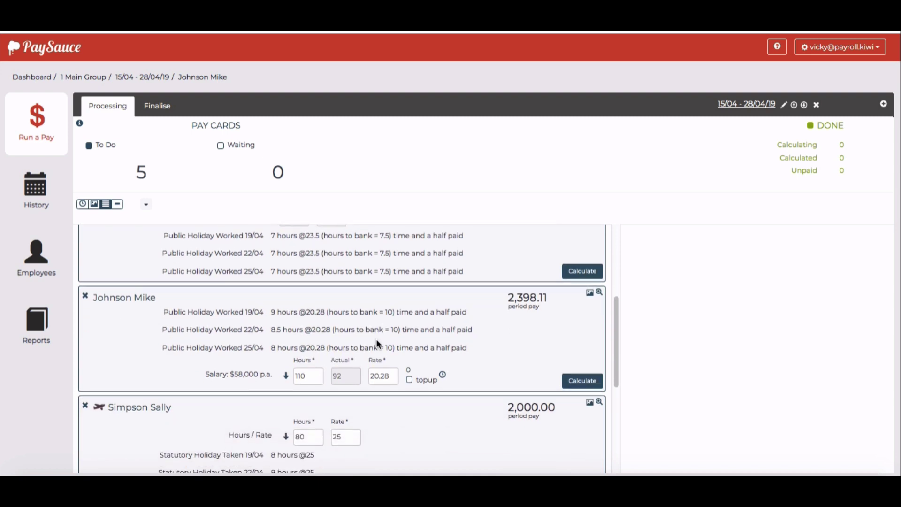
scroll(371, 338, "down", 2)
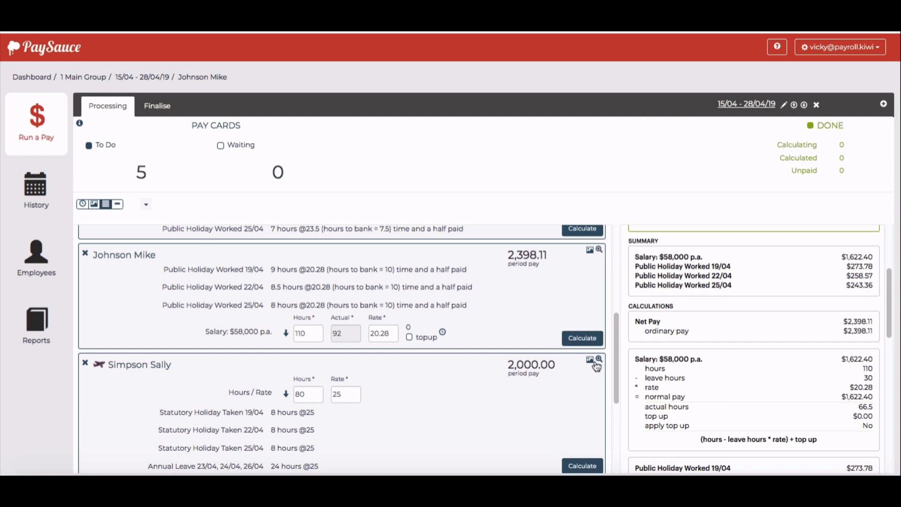
scroll(579, 396, "down", 1)
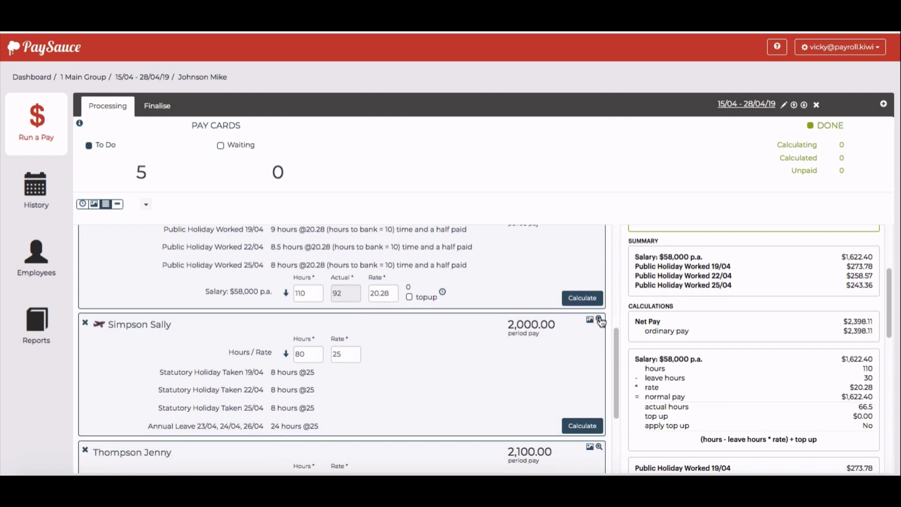
scroll(532, 378, "down", 1)
scroll(532, 383, "down", 3)
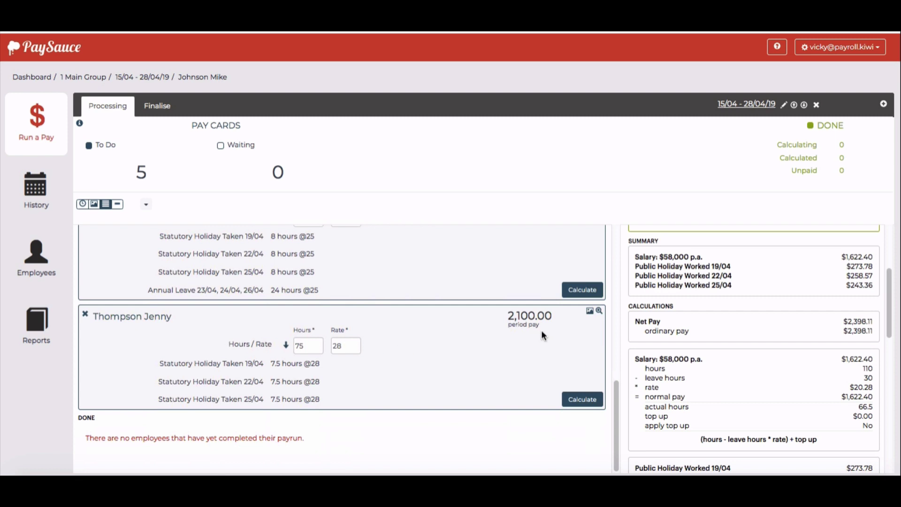
Add Annual leave on 26 April 2019 for the 28-rate employee, with 7.5 hours at a rate of 28, and save it.
left_click(590, 312)
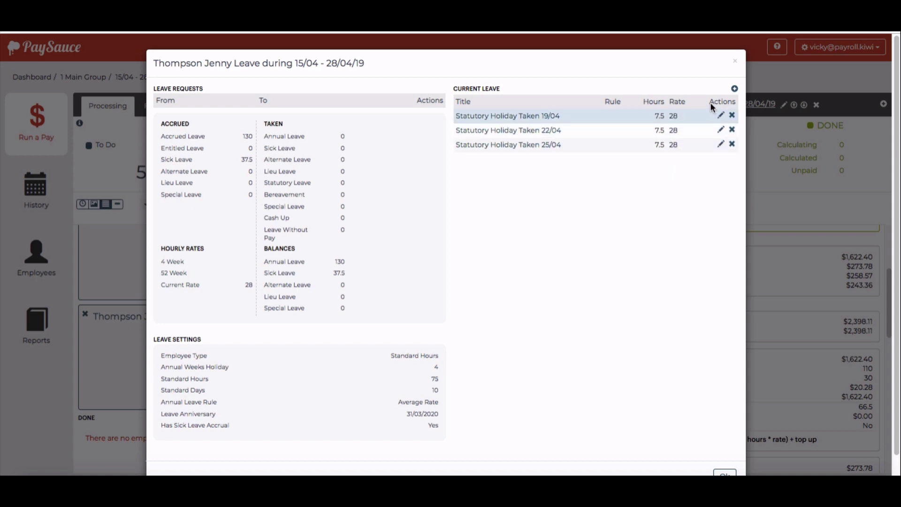
left_click(734, 89)
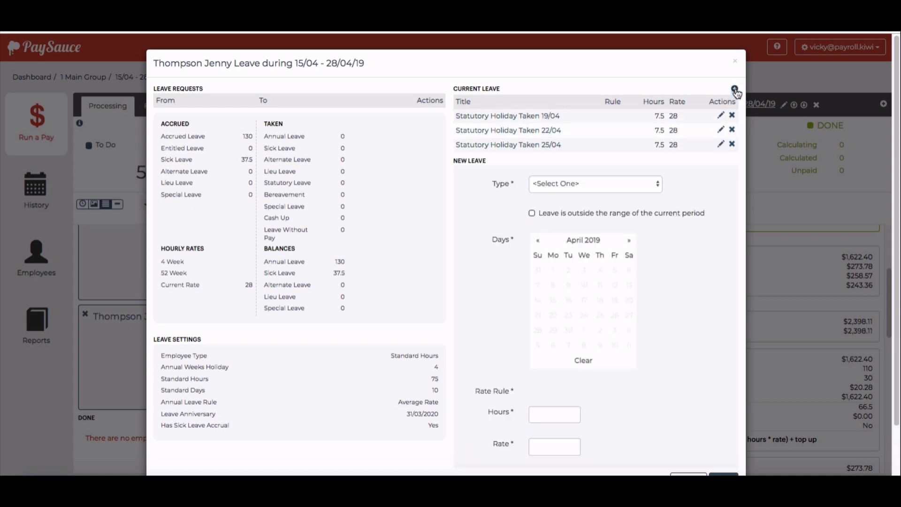
left_click(615, 184)
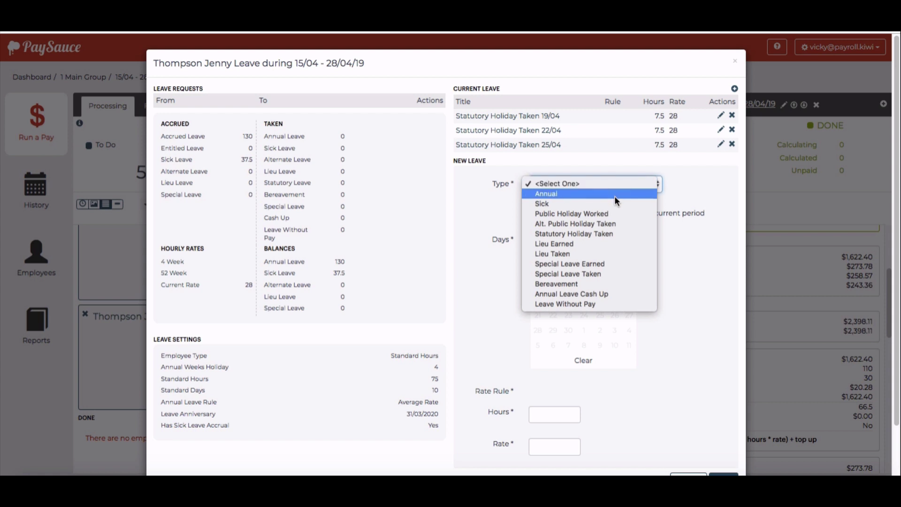
left_click(614, 196)
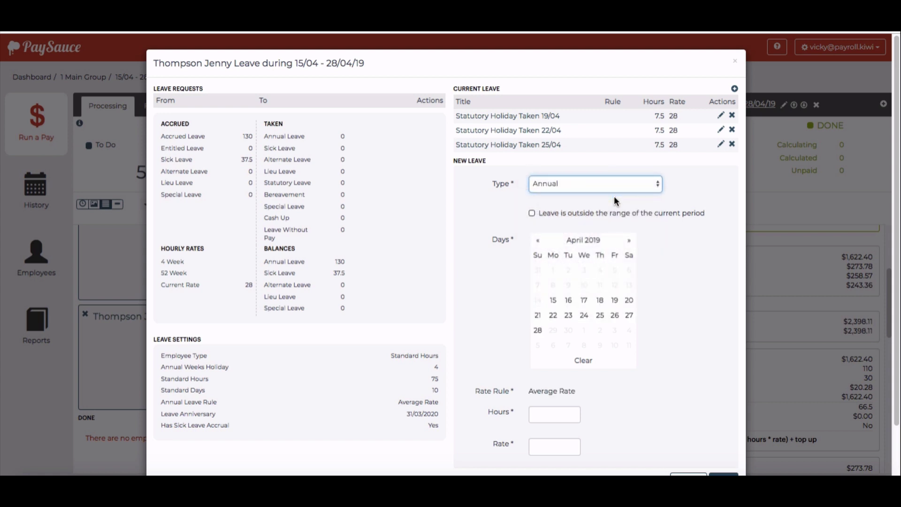
left_click(614, 316)
scroll(601, 368, "down", 2)
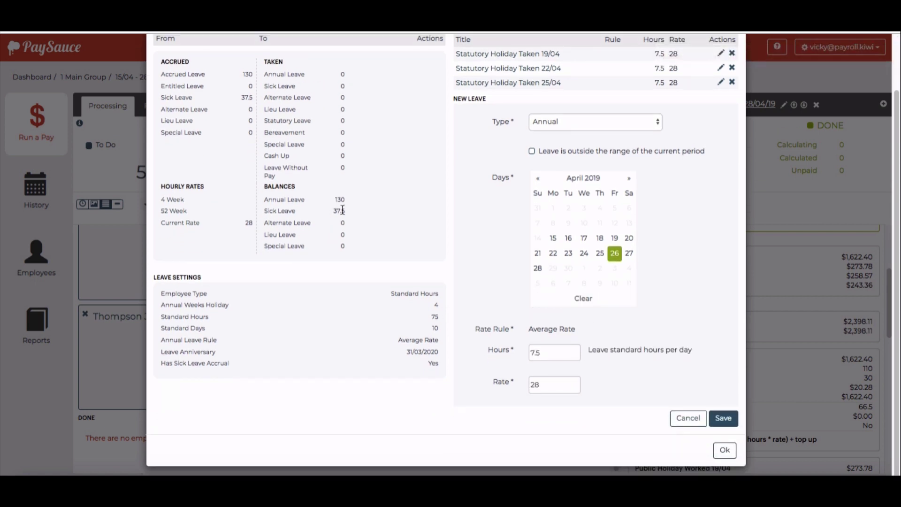
left_click(725, 418)
left_click(725, 450)
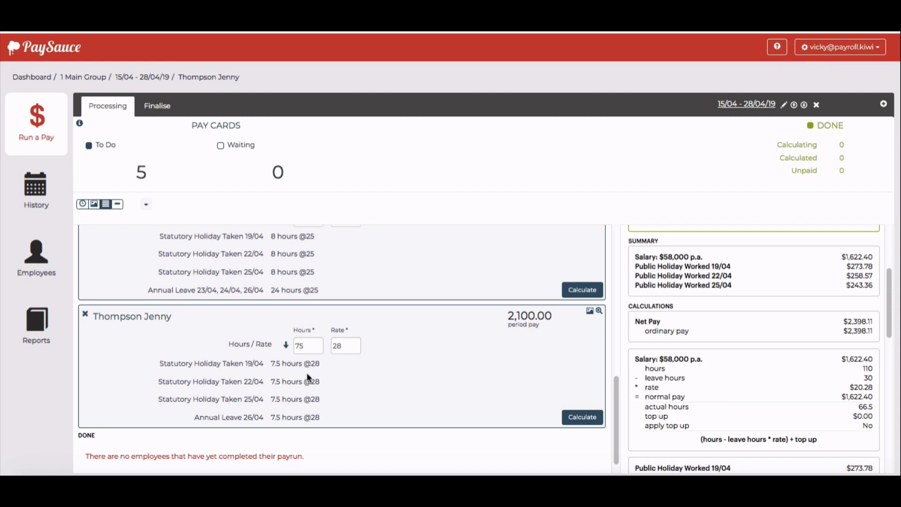
Calculate the pay cards of all five employees and review the calculated pays.
mouse_move(286, 347)
scroll(421, 373, "down", 1)
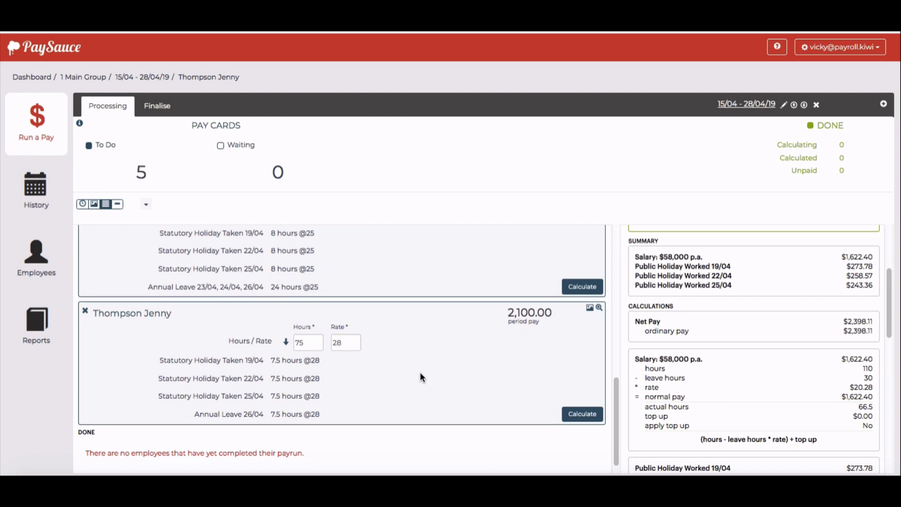
left_click(587, 415)
left_click(581, 330)
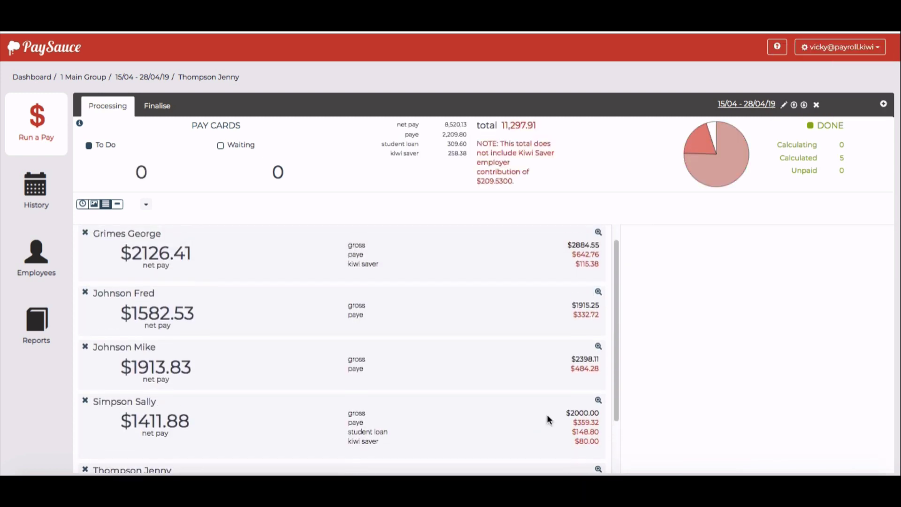
scroll(548, 414, "up", 1)
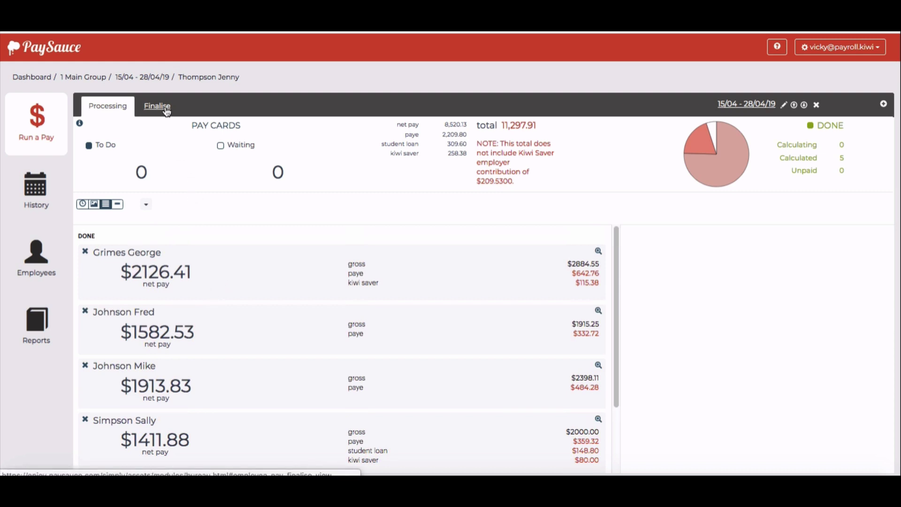
scroll(269, 386, "down", 4)
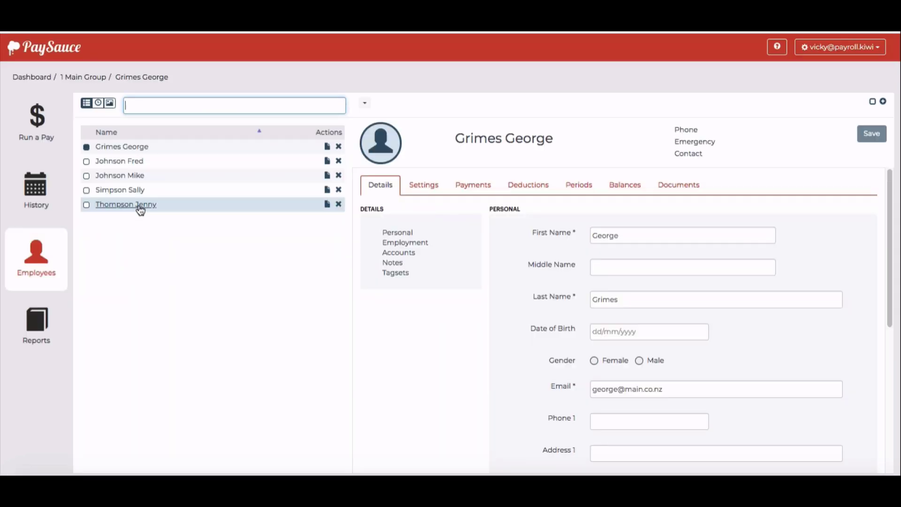
Open the Hours / Rate allowance of the 28-rate employee's record for editing and bring up its work pattern.
left_click(141, 205)
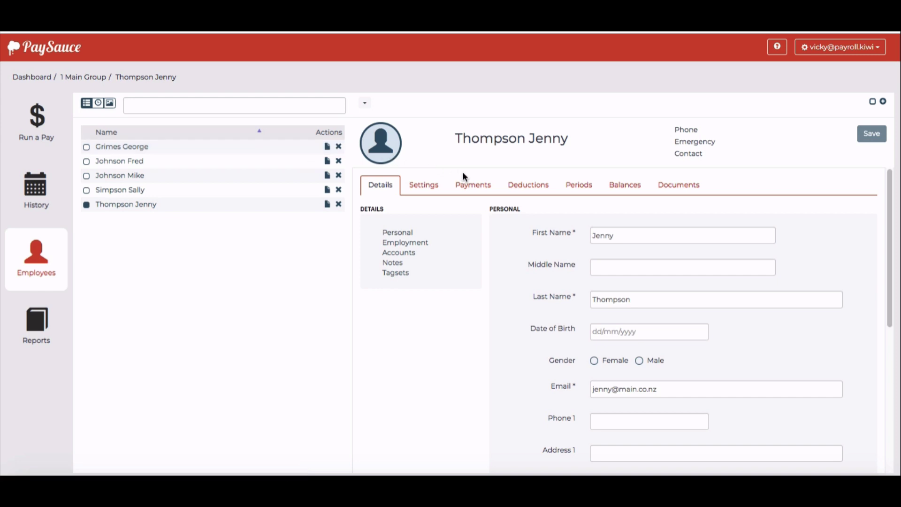
left_click(473, 186)
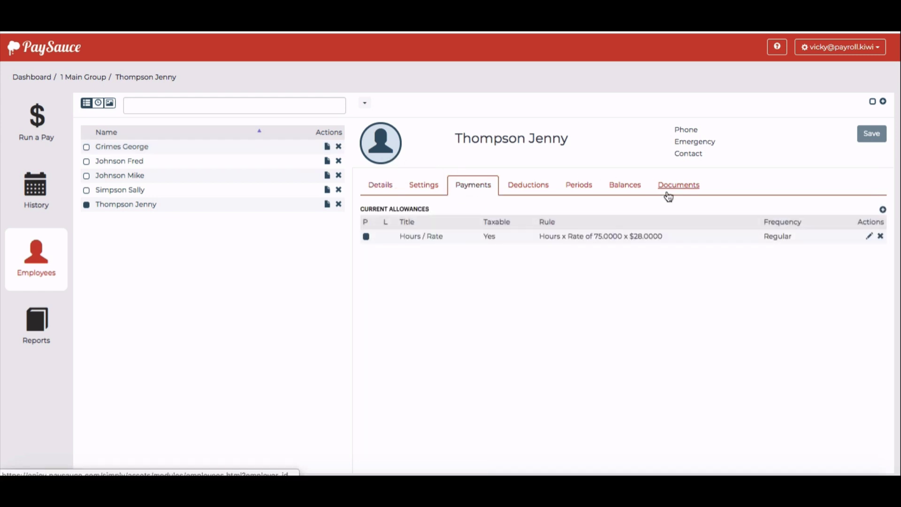
left_click(871, 237)
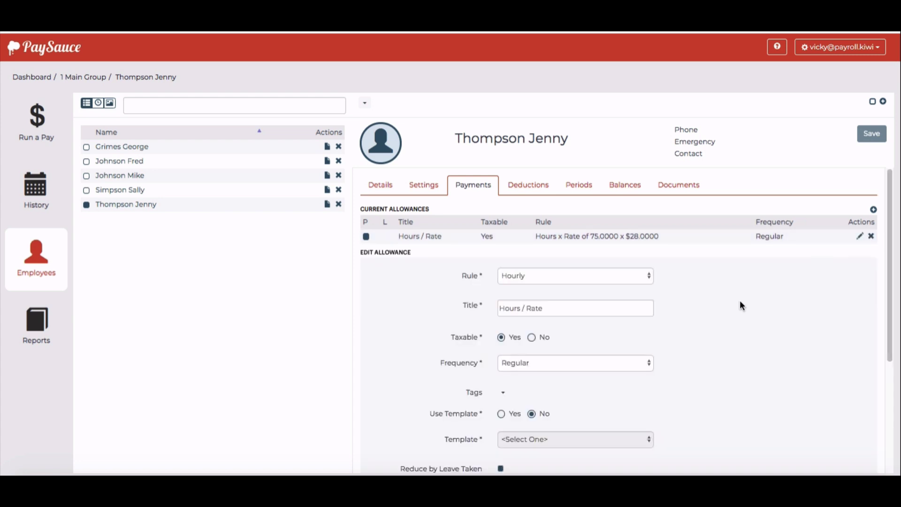
scroll(740, 308, "down", 2)
scroll(740, 308, "down", 3)
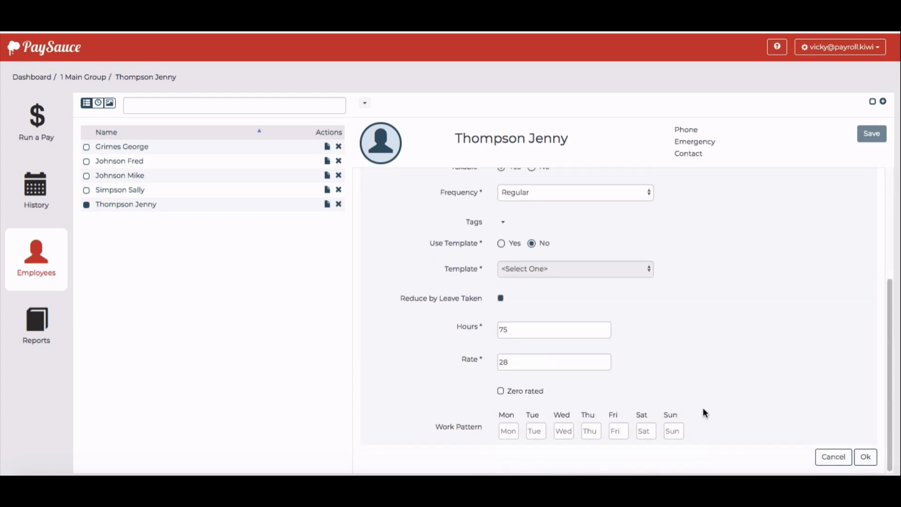
Set the allowance's work pattern to 7.5 hours for each day from Monday to Friday and accept the change.
left_click(513, 432)
type("7.5")
key("Tab")
type("7.5")
key("Tab")
type("7.5")
key("Tab")
type("7.5")
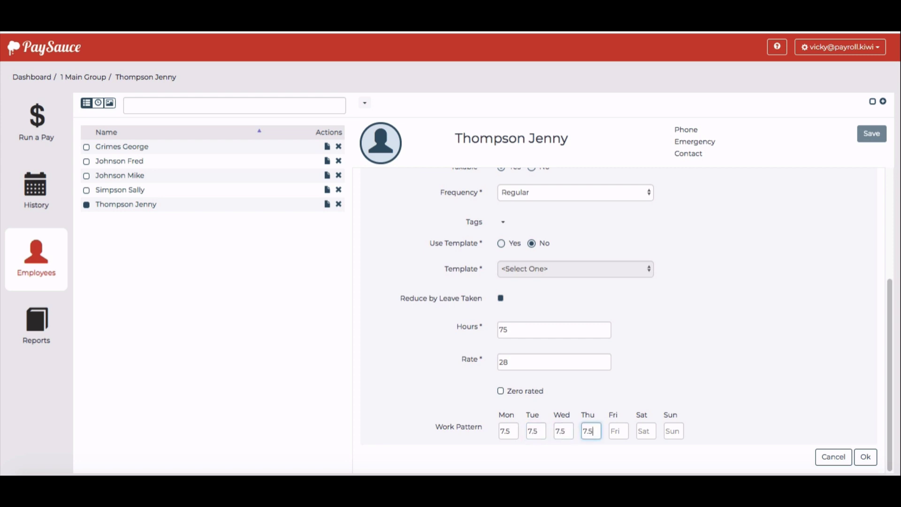
key("Tab")
type("7.5")
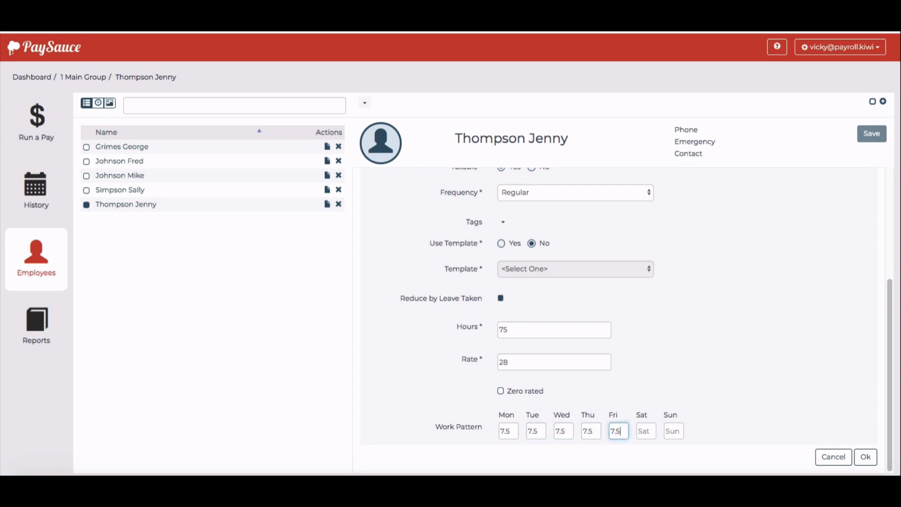
left_click(629, 454)
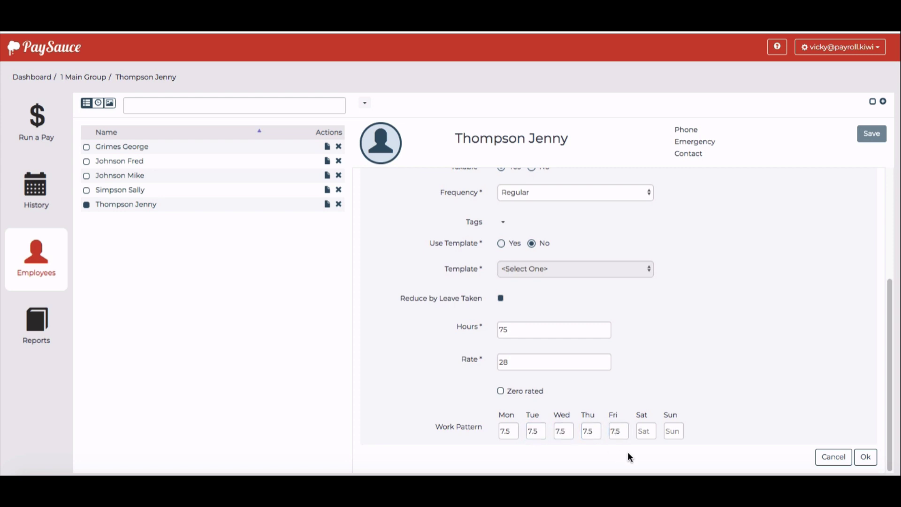
left_click(866, 456)
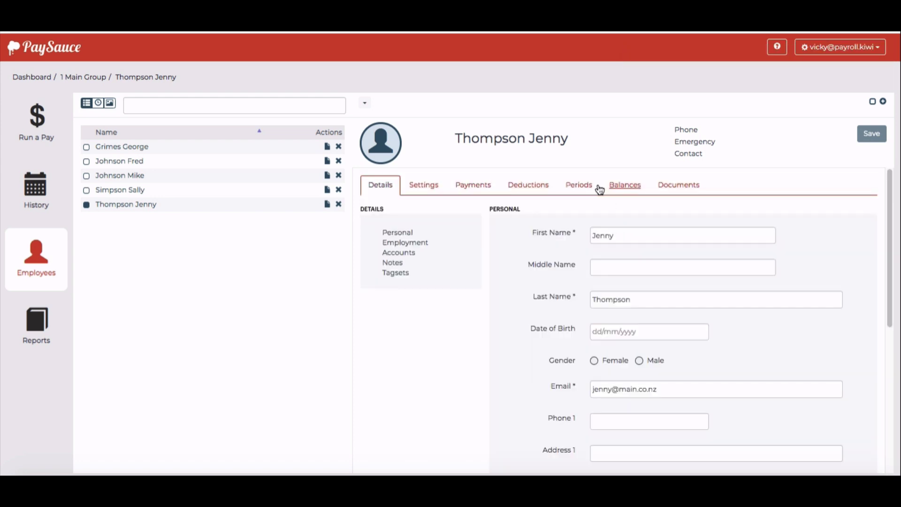